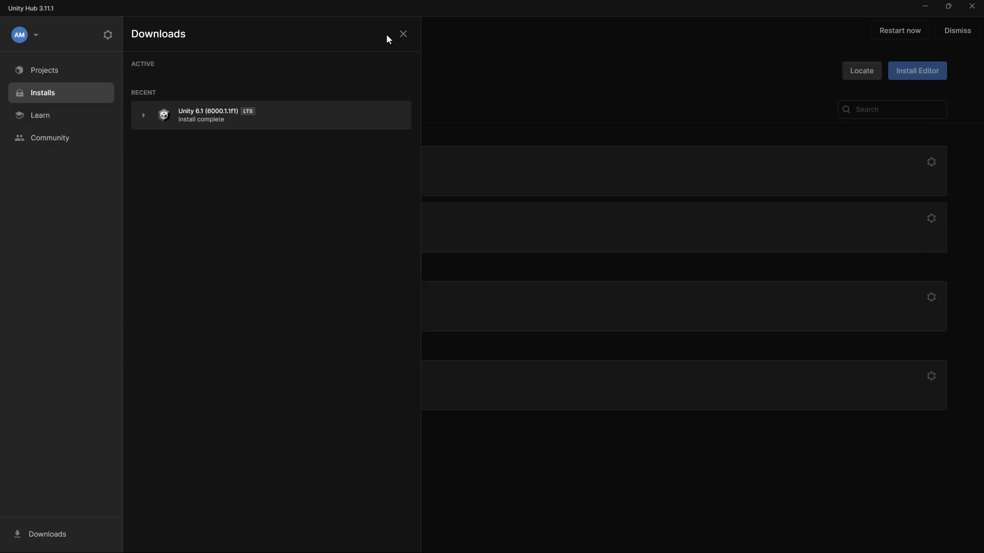
# - Close the Downloads list and restart Unity Hub to apply its pending update
pyautogui.click(404, 35)
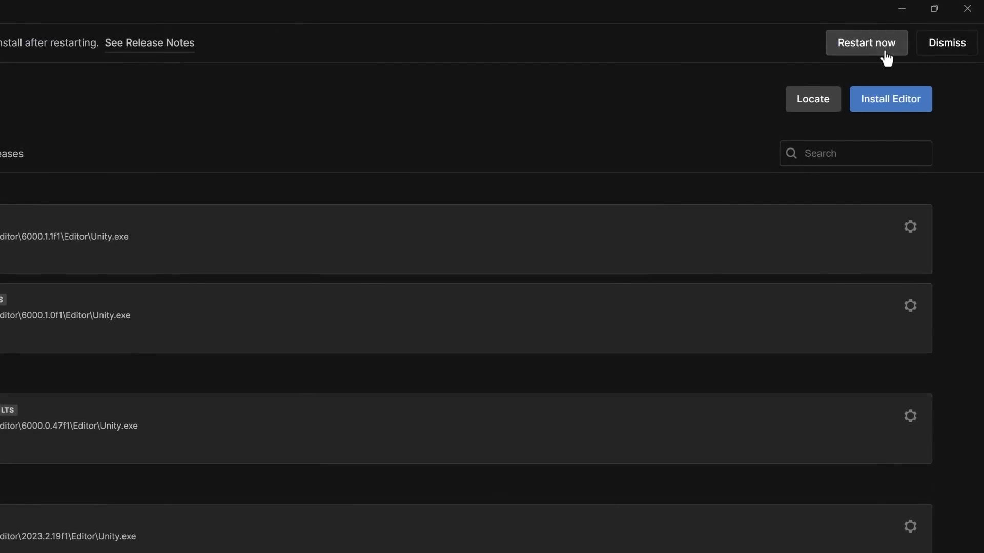
pyautogui.click(885, 54)
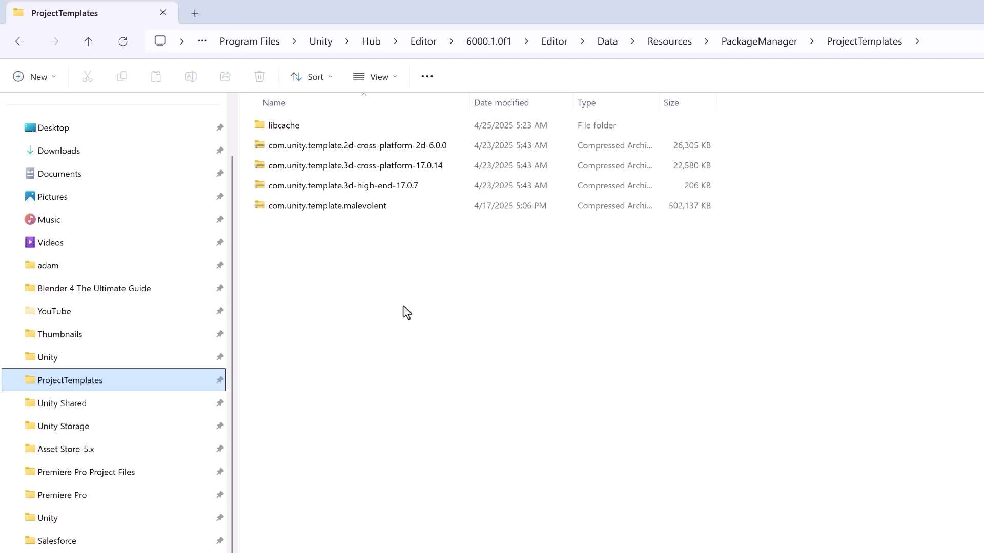
# - Copy the com.unity.template.malevolent archive from 6000.1.0f1's ProjectTemplates, then return to the Hub's Editor folder
pyautogui.click(415, 210)
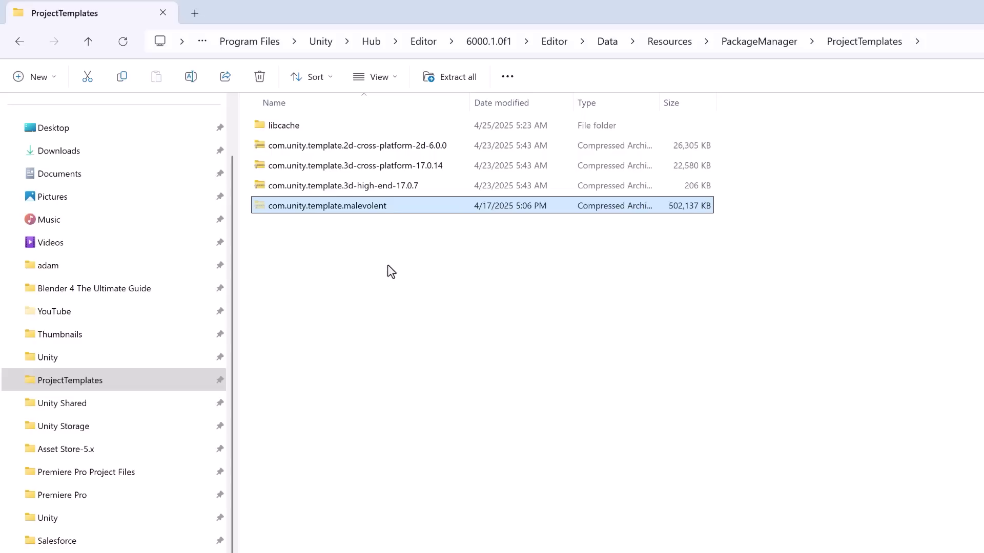
pyautogui.hotkey('ctrl', 'c')
pyautogui.click(425, 42)
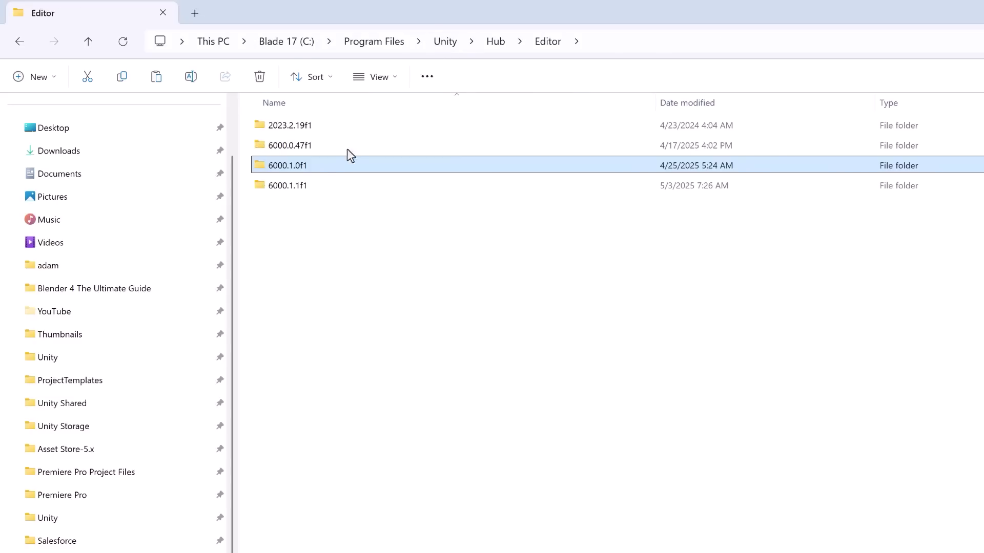
# - Paste the malevolent archive into 6000.1.1f1\Editor\Data\Resources\PackageManager\ProjectTemplates, granting administrator permission
pyautogui.doubleClick(313, 190)
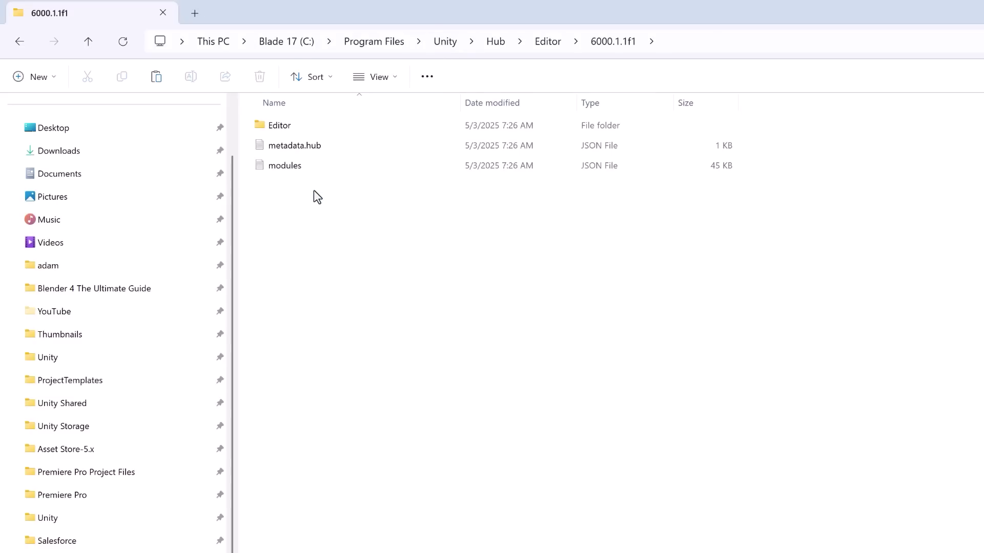
pyautogui.doubleClick(312, 132)
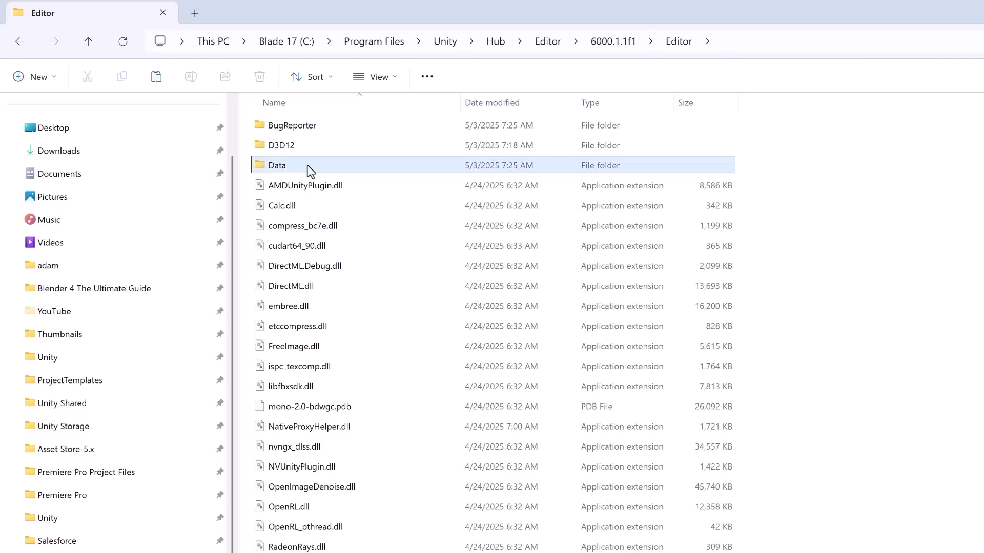
pyautogui.doubleClick(307, 166)
pyautogui.doubleClick(313, 307)
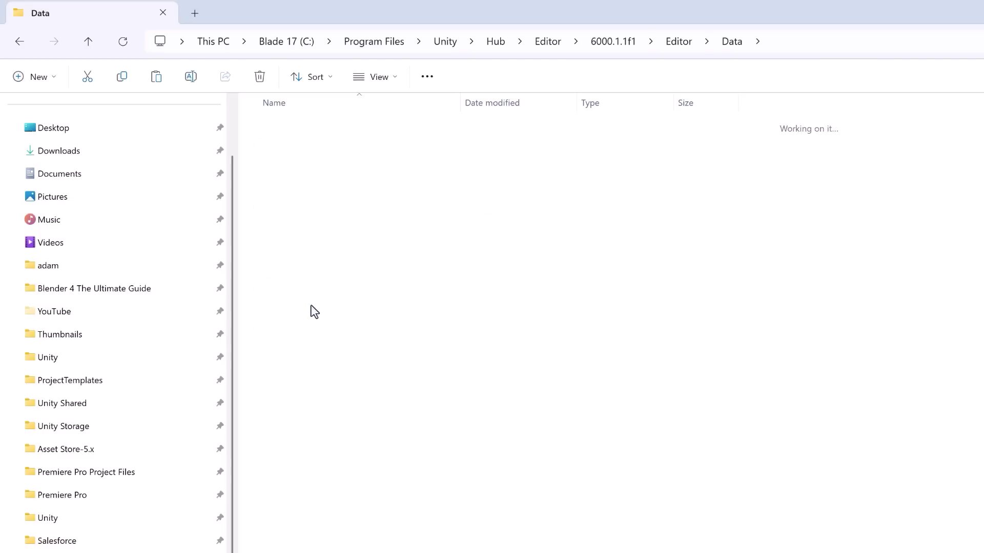
pyautogui.doubleClick(330, 266)
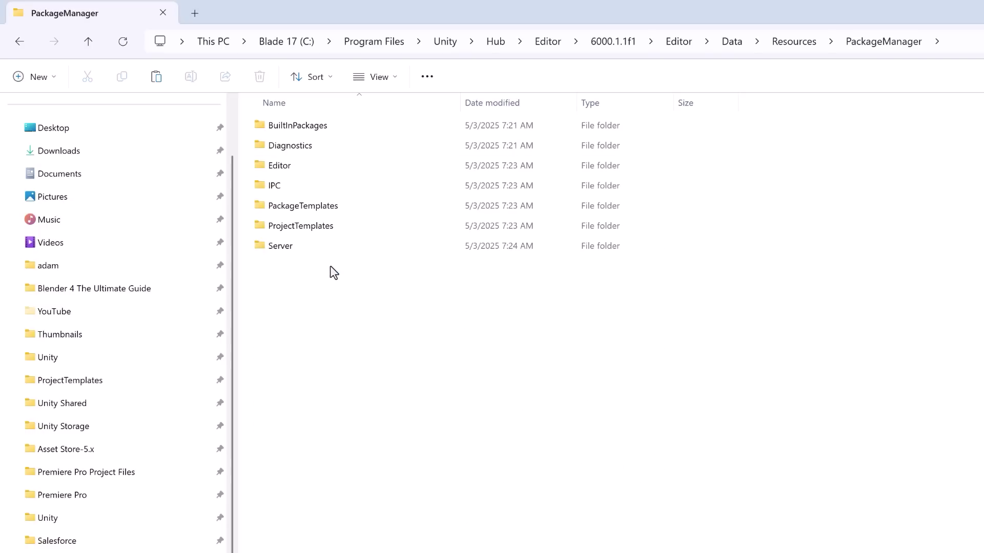
pyautogui.doubleClick(337, 221)
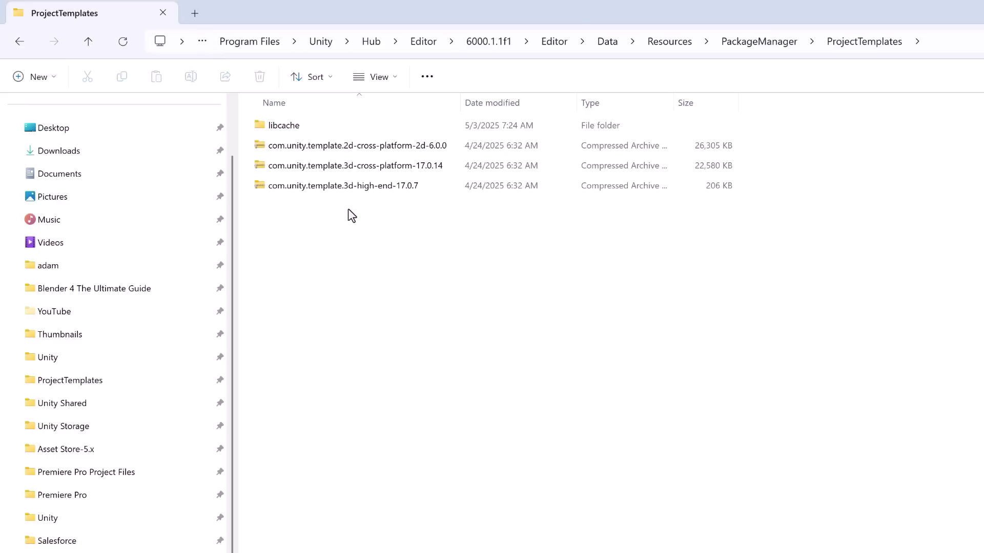
pyautogui.hotkey('ctrl', 'v')
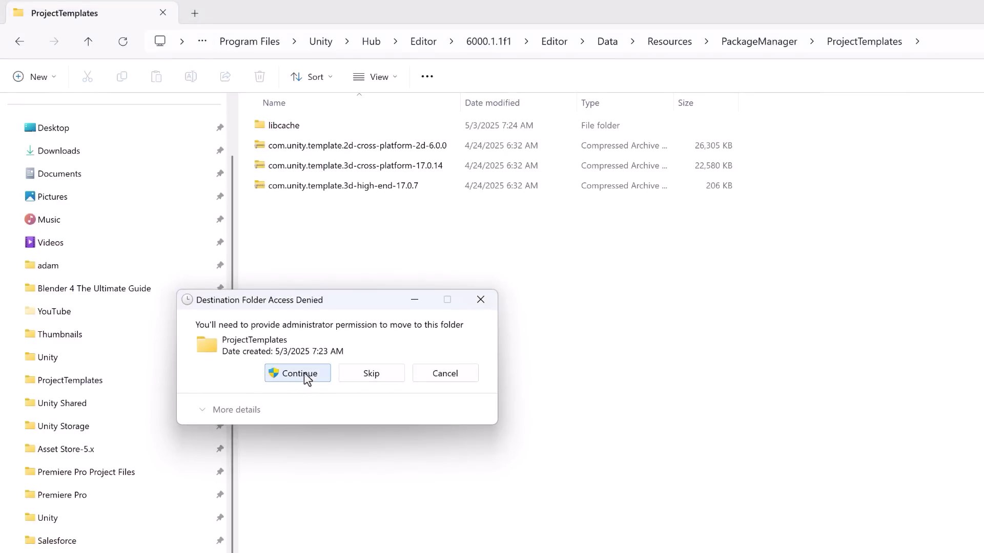
pyautogui.click(302, 373)
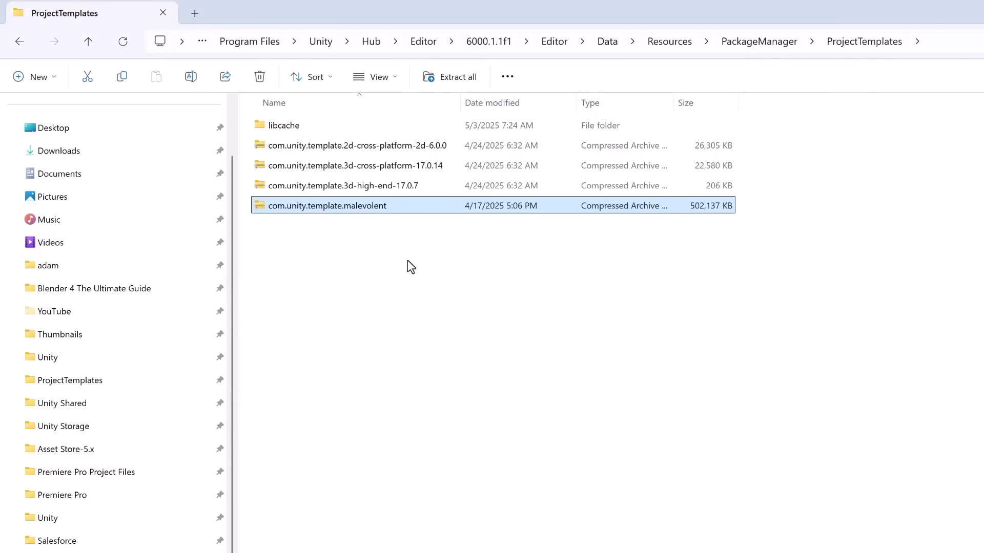
# - Replace the old ProjectTemplates Quick access pin with the 6000.1.1f1 ProjectTemplates folder
pyautogui.rightClick(137, 380)
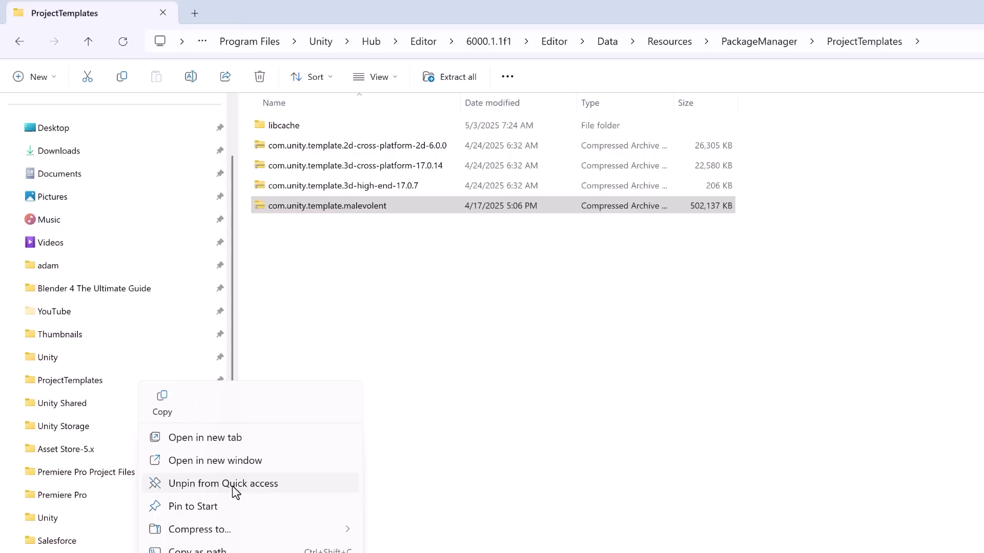
pyautogui.click(264, 485)
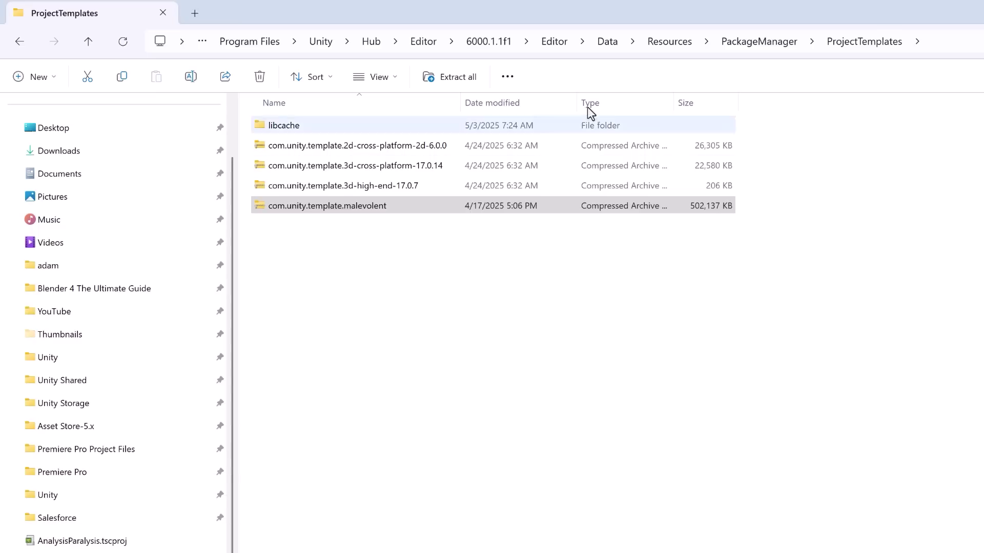
pyautogui.click(759, 41)
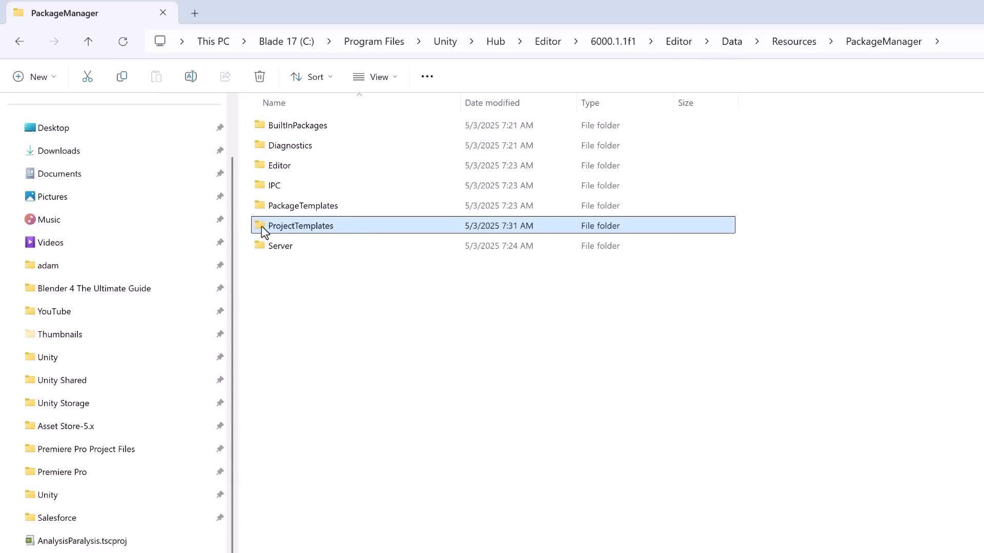
pyautogui.moveTo(266, 227); pyautogui.dragTo(97, 376)
pyautogui.doubleClick(317, 226)
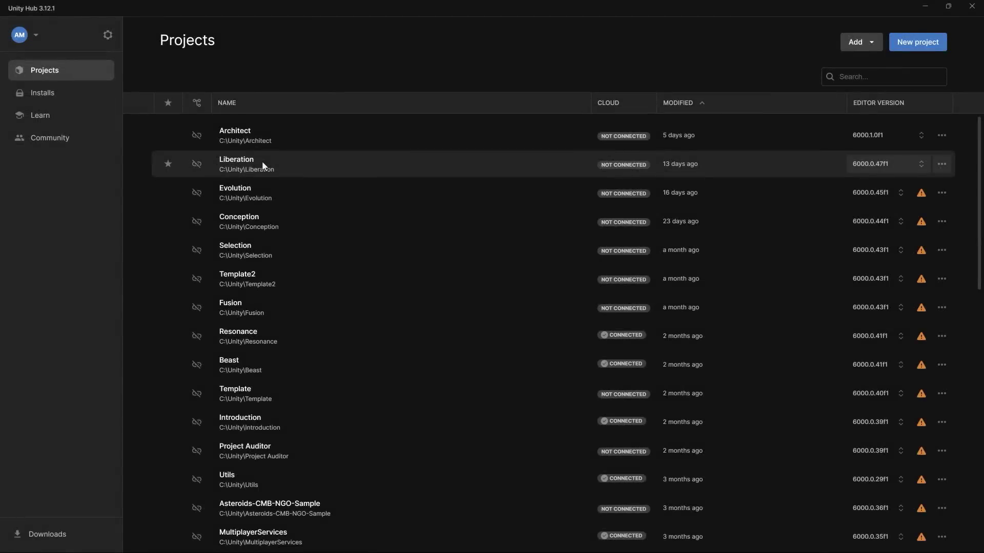
# - Create a new project named DemoTemplate from the Malevolent template, with Unity Cloud connection turned off
pyautogui.click(910, 49)
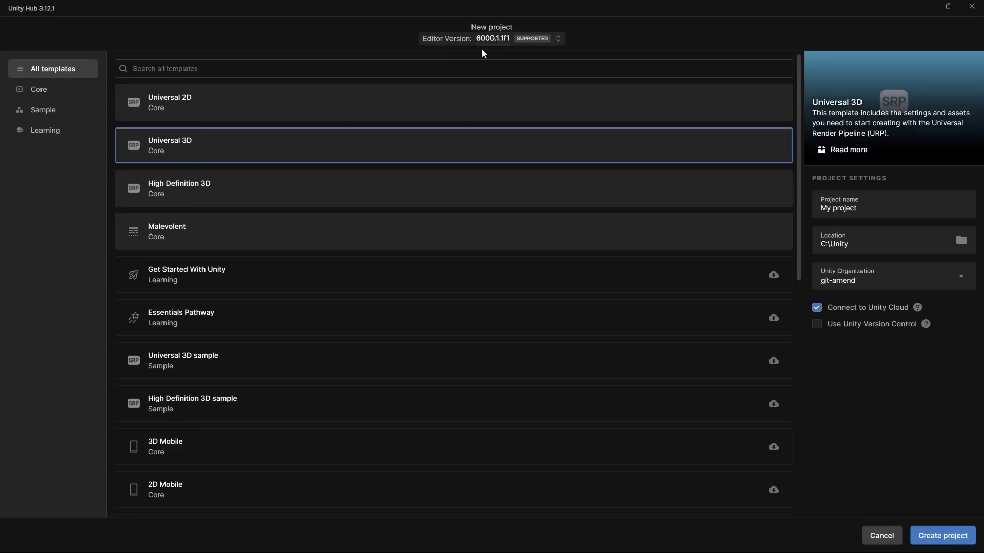
pyautogui.click(293, 241)
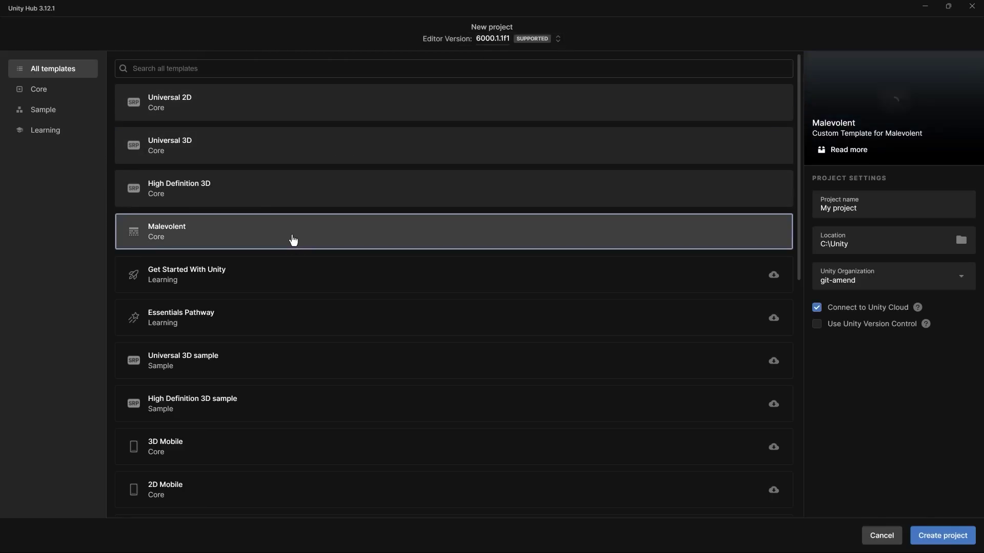
pyautogui.click(879, 211)
pyautogui.hotkey('ctrl', 'a')
pyautogui.write('Demo')
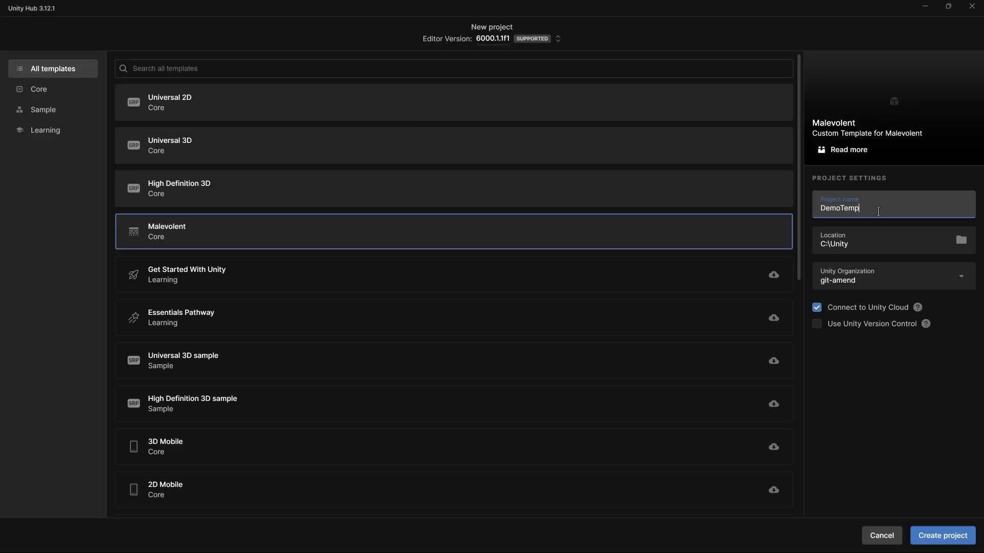
pyautogui.click(820, 309)
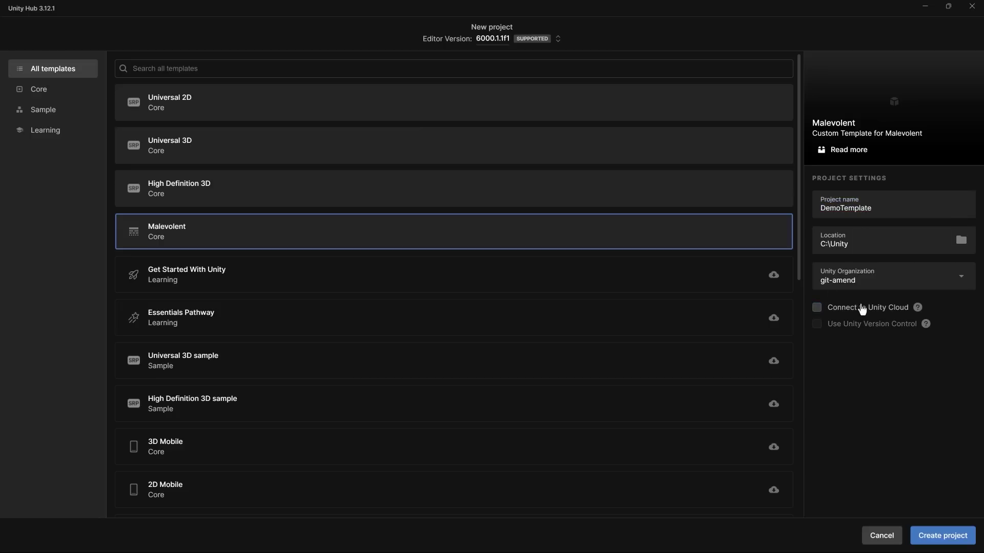
pyautogui.click(942, 535)
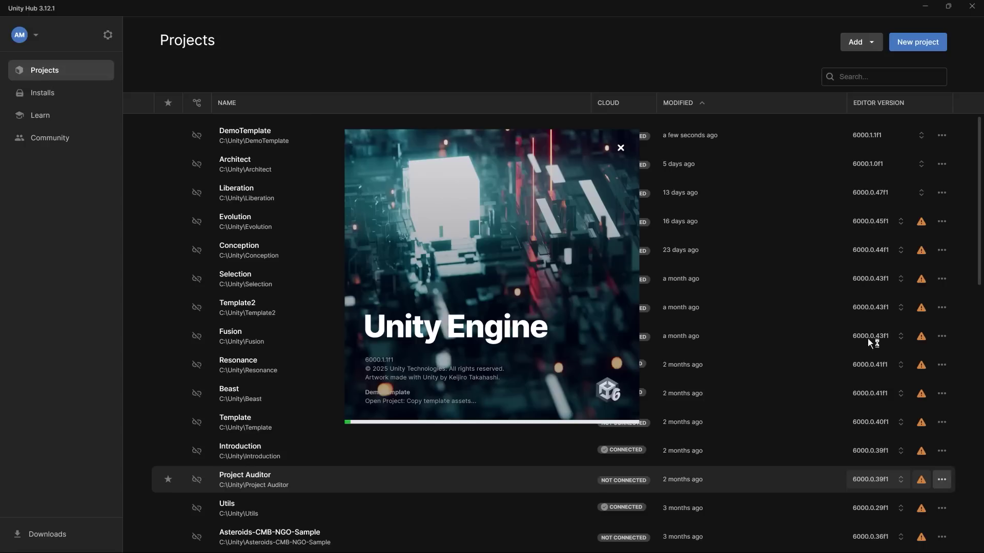
# - Uninstall the Unity 6.0 editor from the Installs list
pyautogui.click(84, 98)
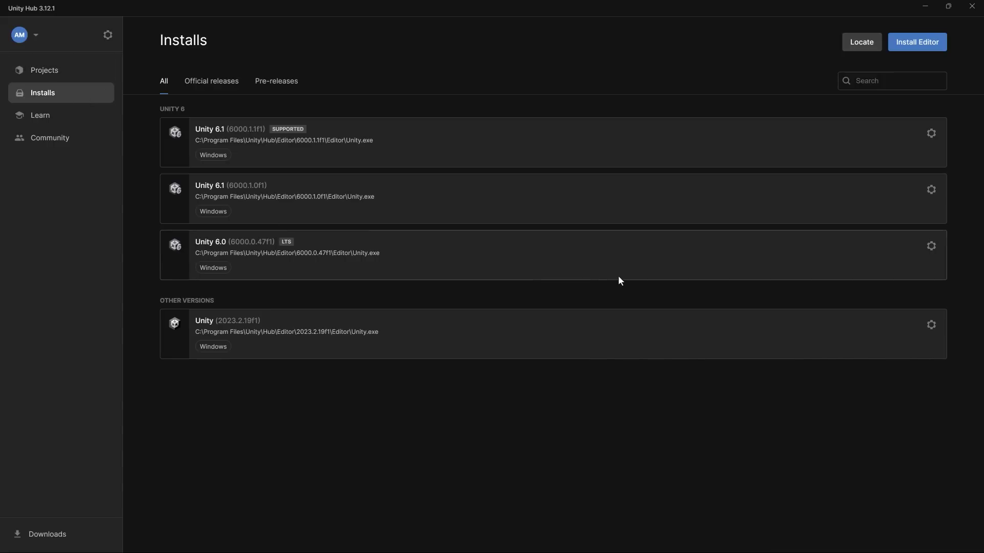
pyautogui.click(931, 246)
pyautogui.click(792, 292)
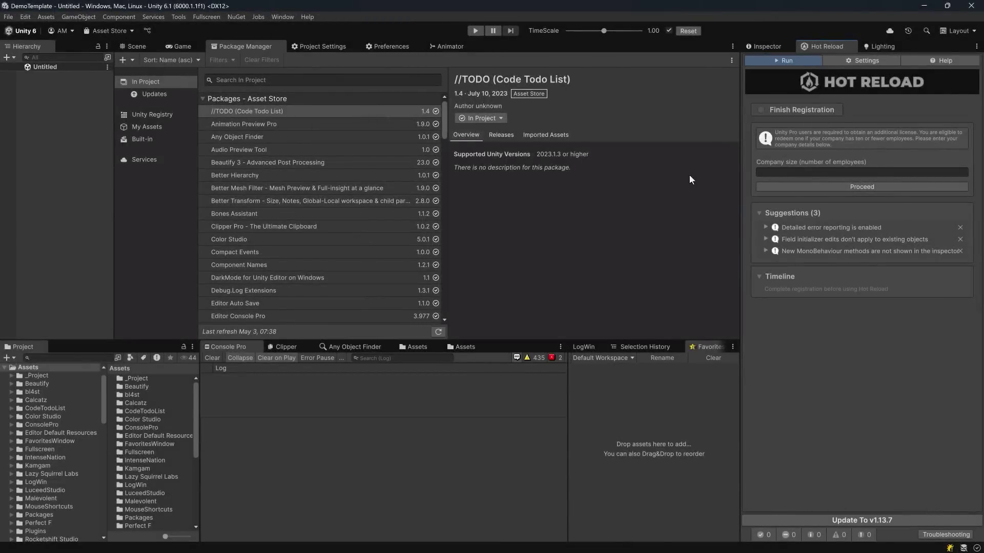
# - Finish the Hot Reload registration prompt and list NuGet packages with available updates
pyautogui.click(773, 185)
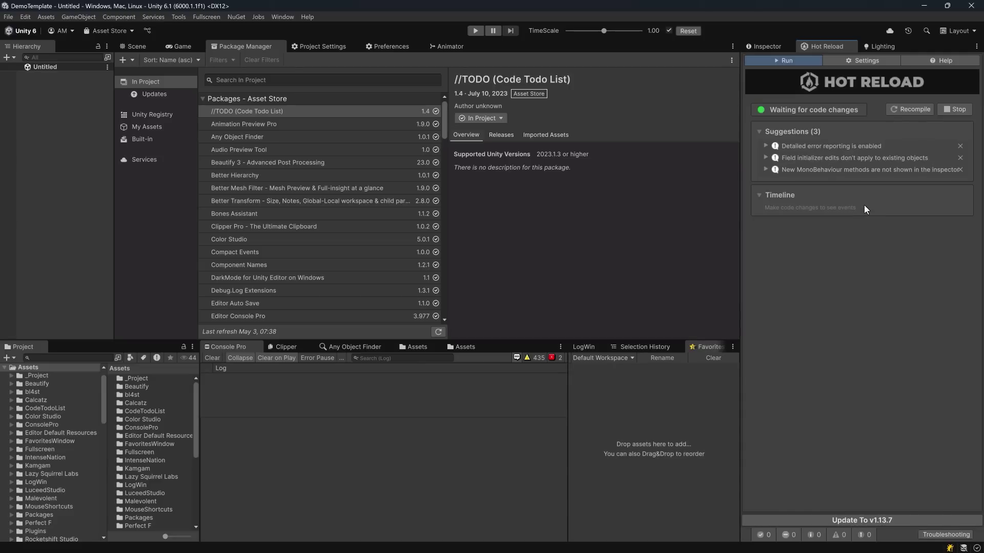
pyautogui.click(238, 15)
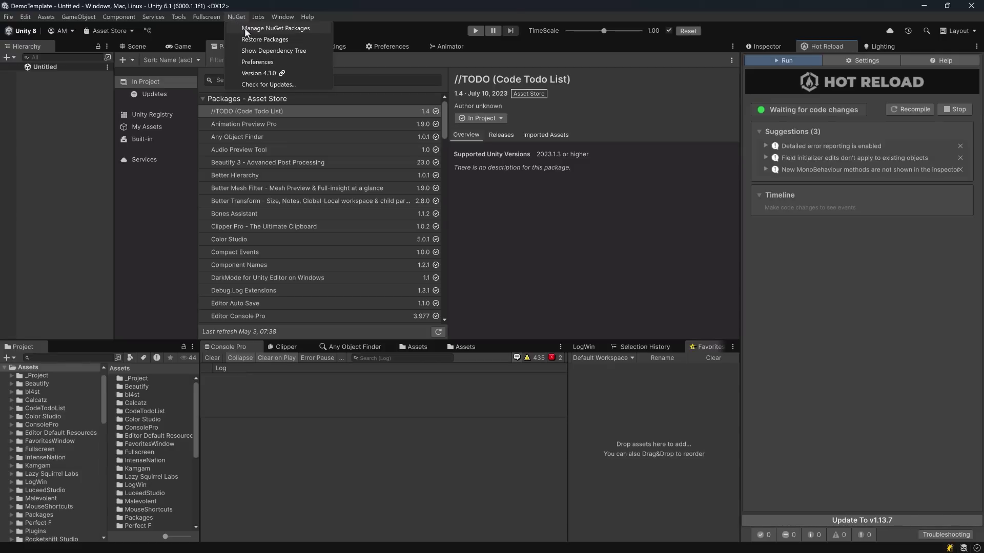
pyautogui.click(245, 29)
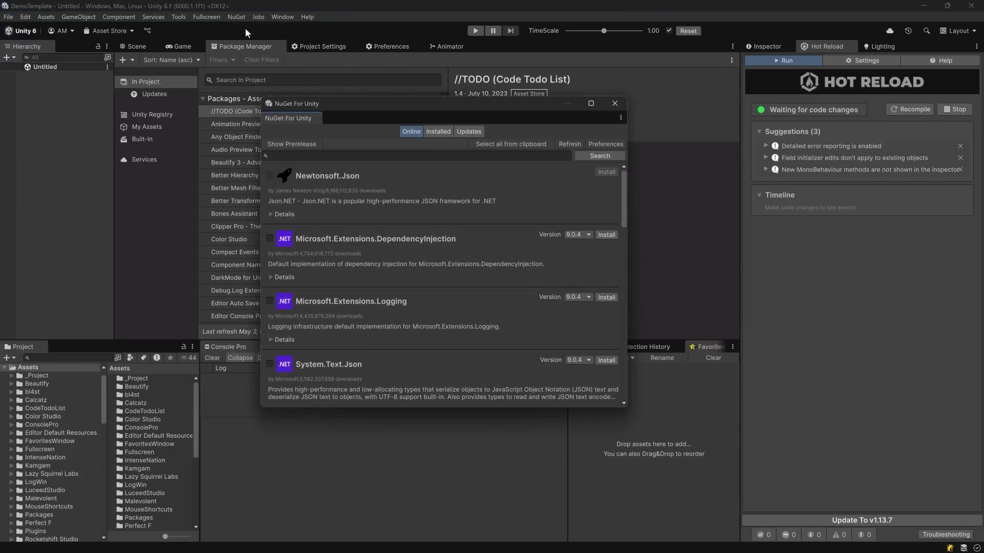
pyautogui.click(464, 131)
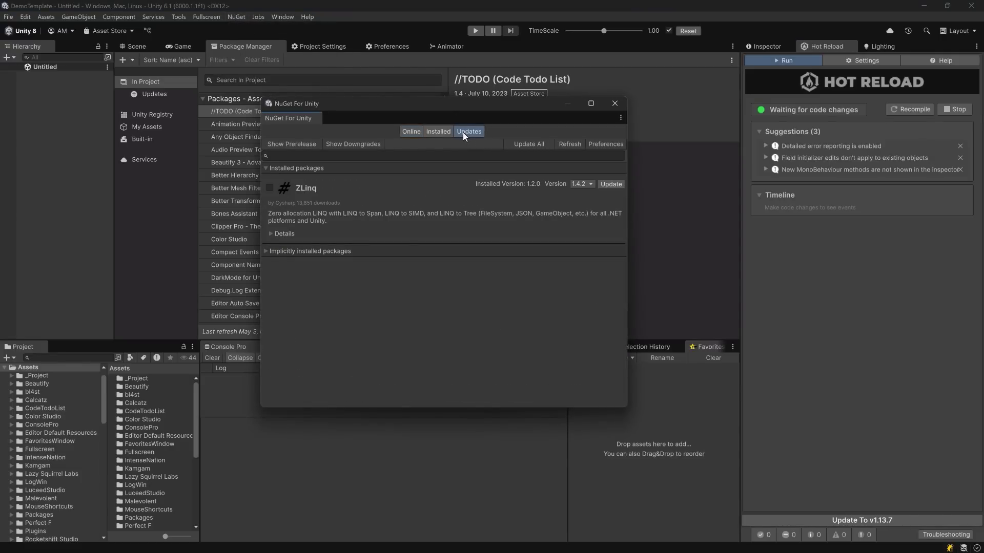
# - Update ZLinq from 1.2.0 to 1.4.2, then show Package Manager's Updates list
pyautogui.click(610, 184)
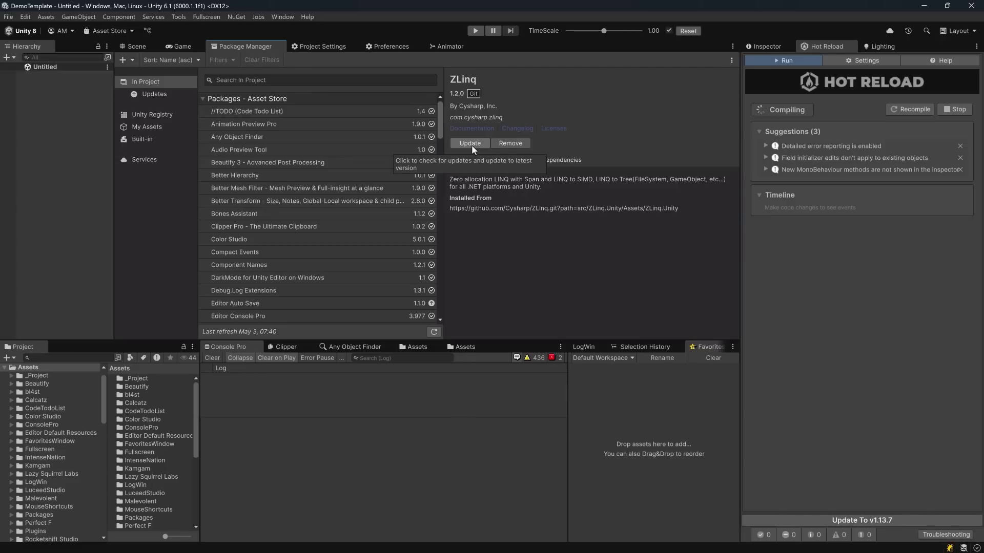
pyautogui.click(469, 144)
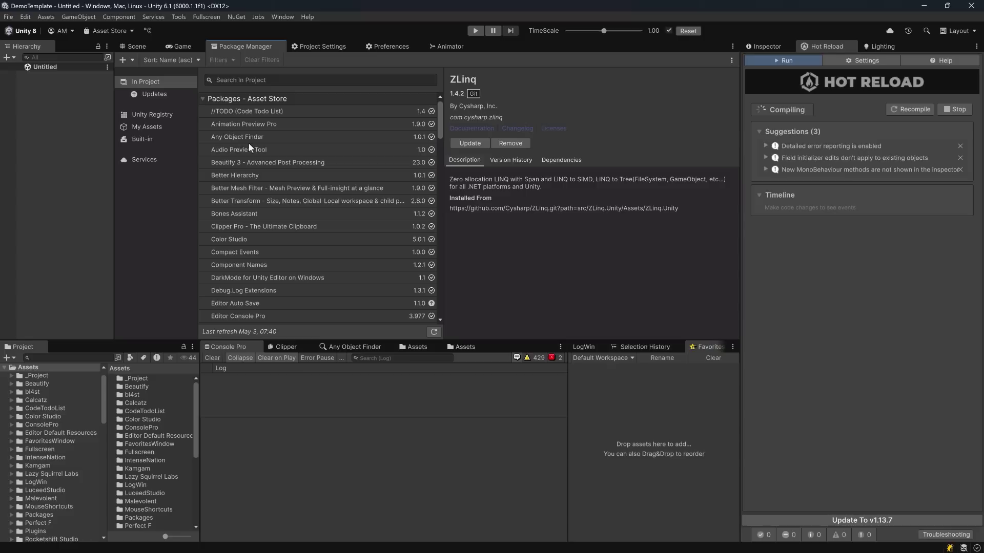
pyautogui.click(154, 94)
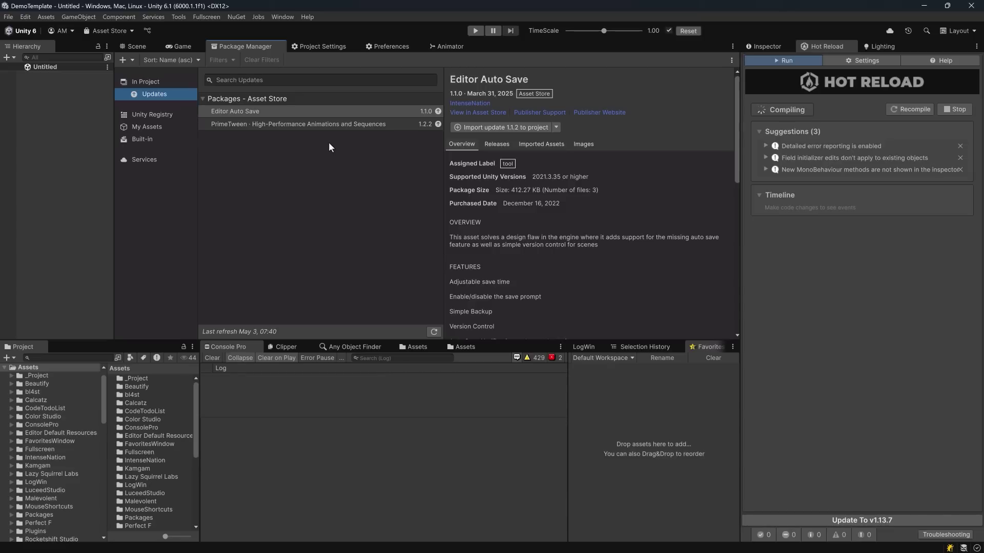
pyautogui.click(350, 124)
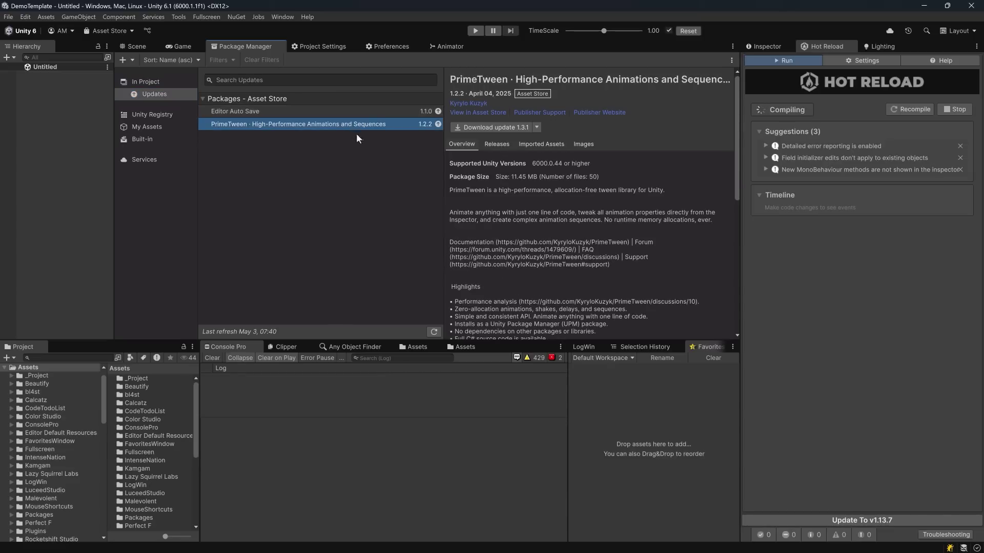
pyautogui.click(471, 128)
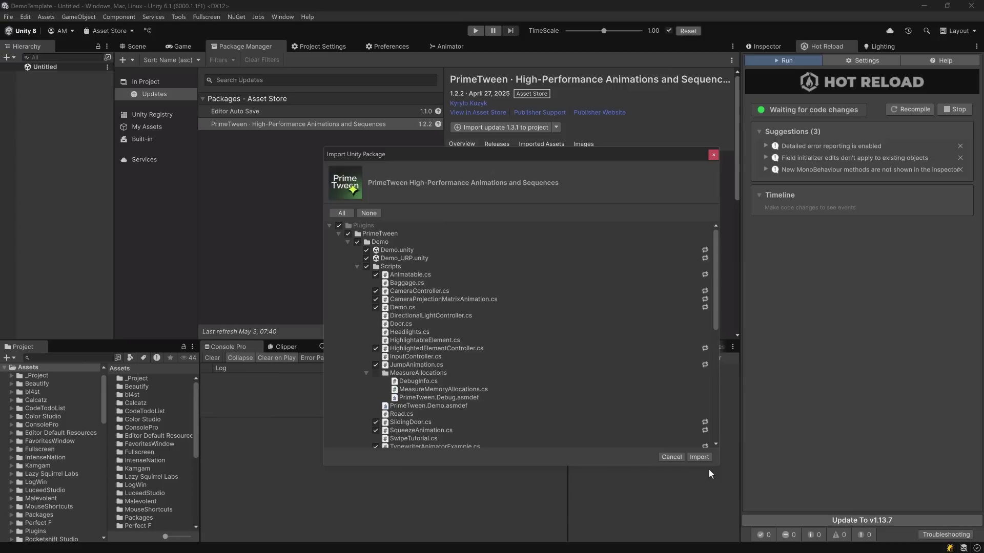
pyautogui.click(699, 457)
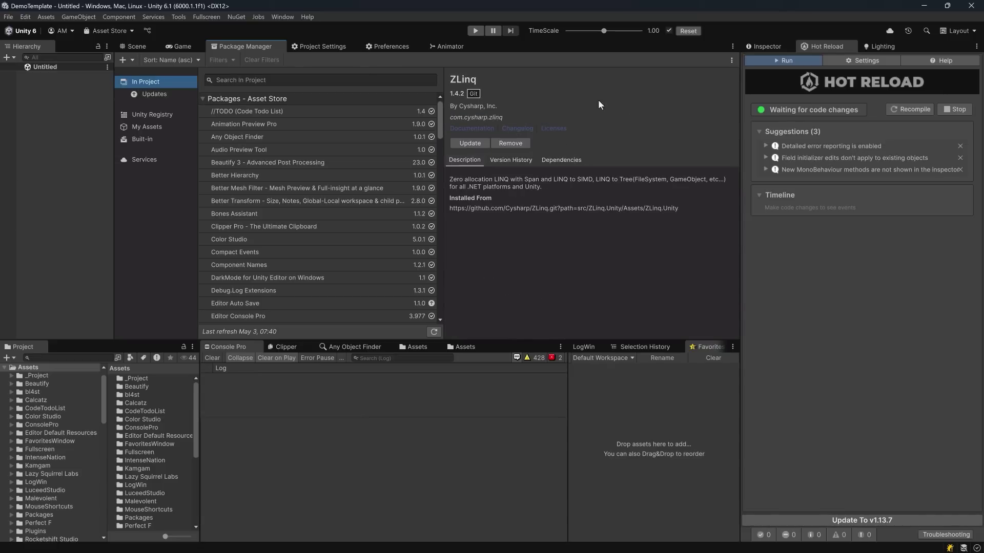
# - Update Hot Reload to v1.13.7, restart its server, and install its platform-specific components
pyautogui.click(895, 520)
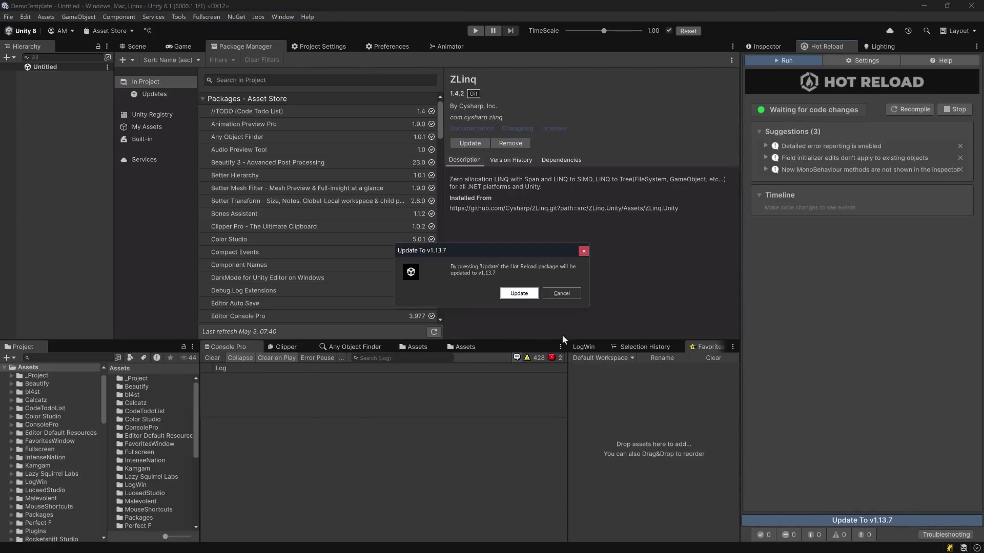
pyautogui.click(518, 293)
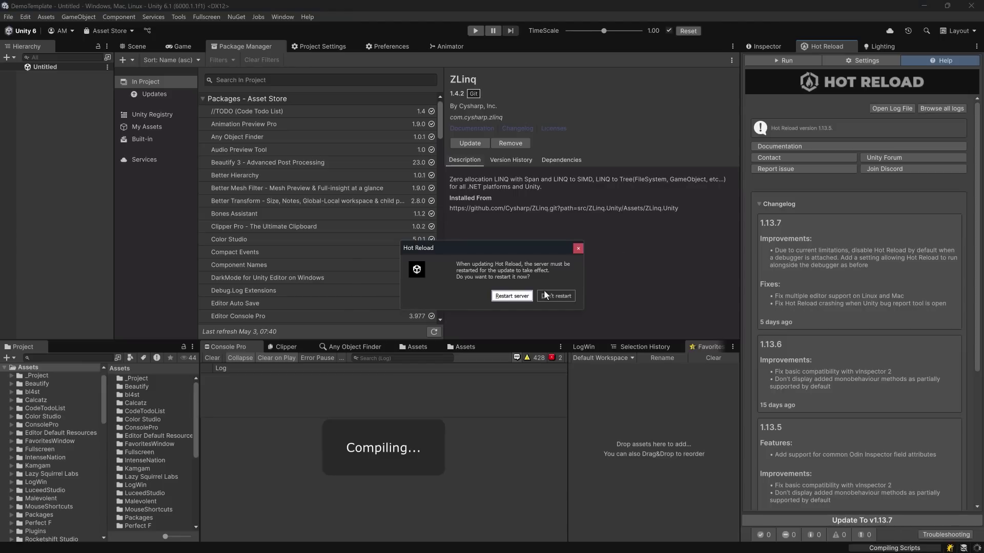
pyautogui.click(518, 297)
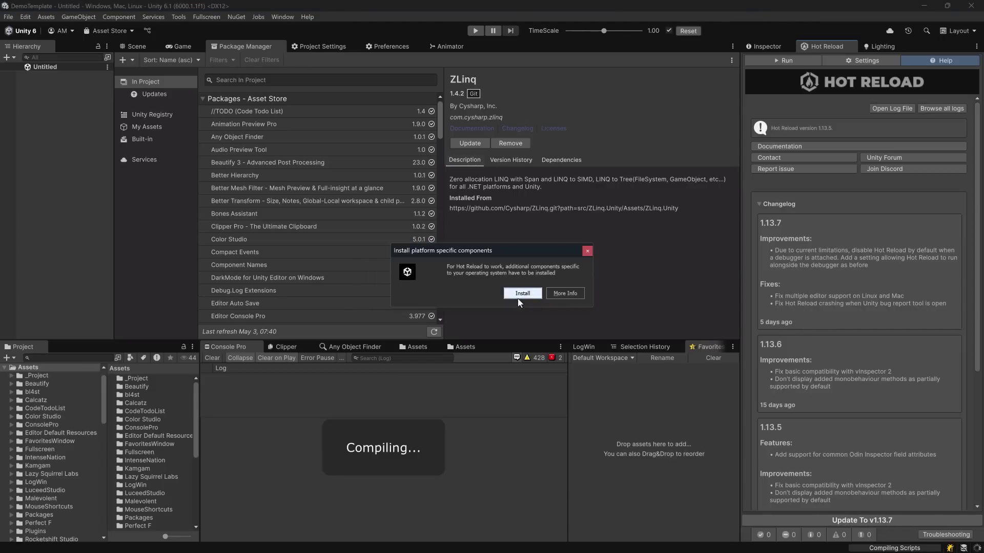
pyautogui.click(518, 298)
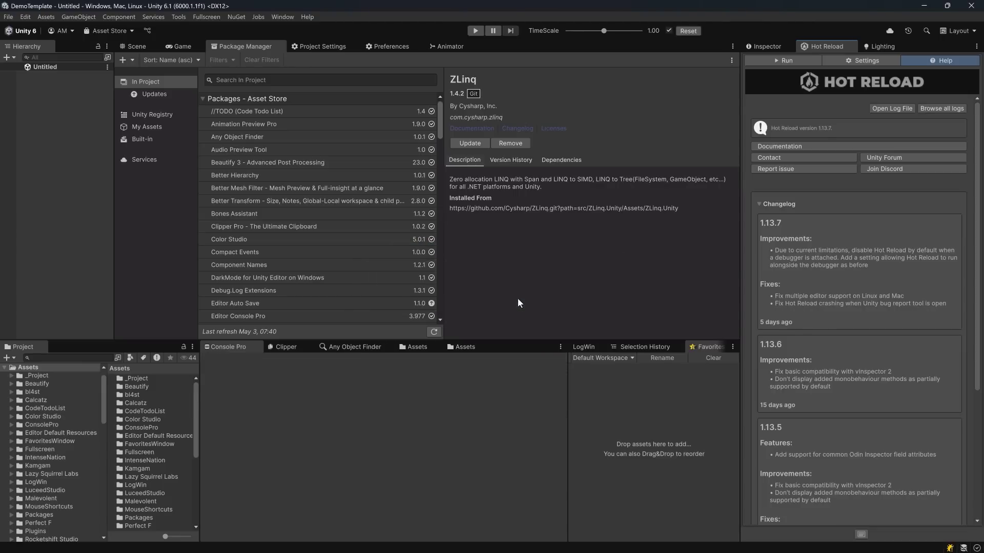
pyautogui.click(802, 59)
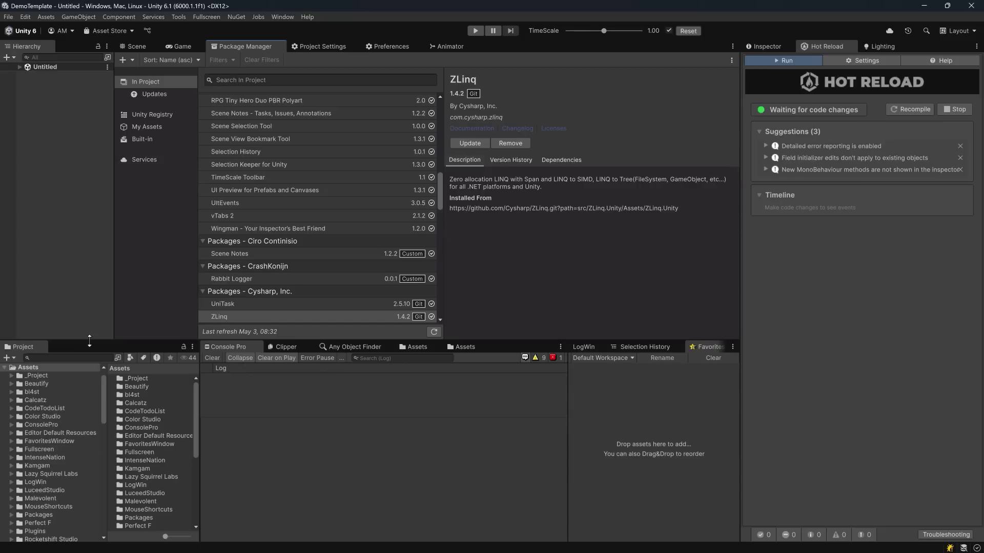
# - Open SampleScene from Assets/_Project/Scenes and display it in the Scene view
pyautogui.click(11, 377)
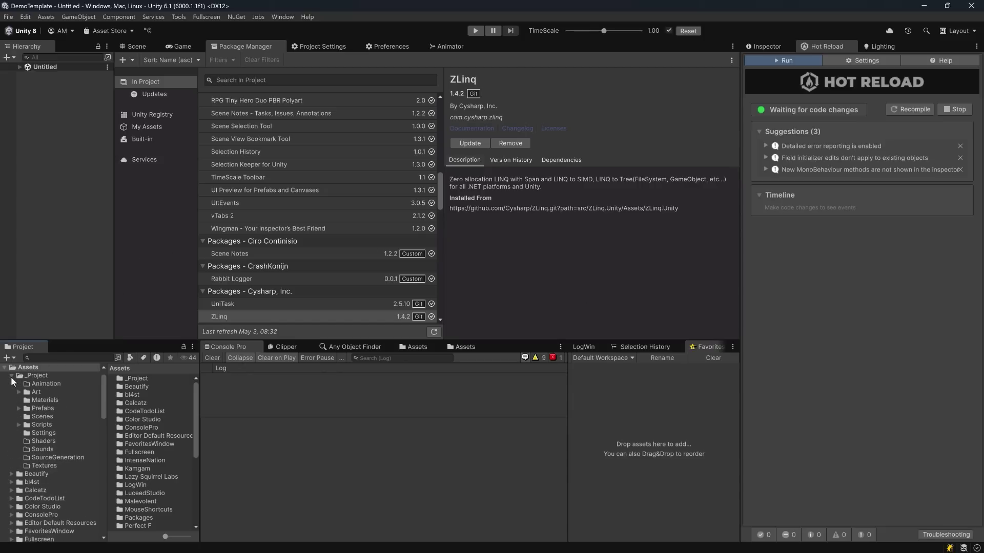
pyautogui.click(35, 418)
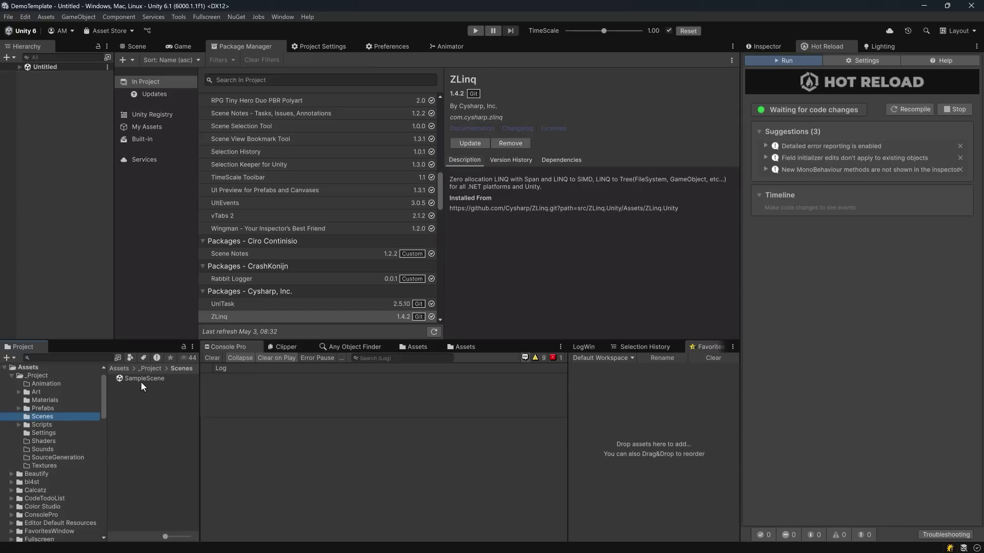
pyautogui.click(145, 379)
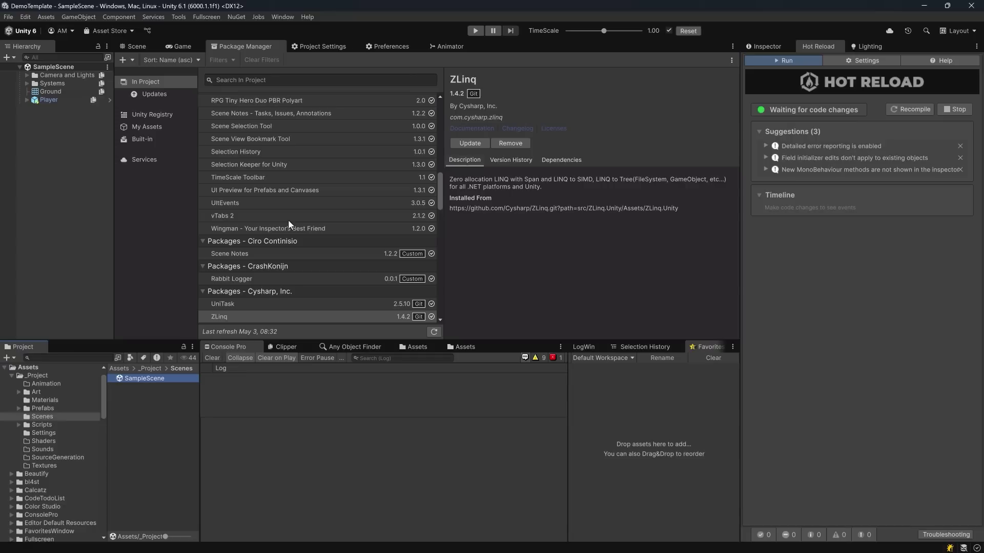
pyautogui.hotkey('ctrl', '1')
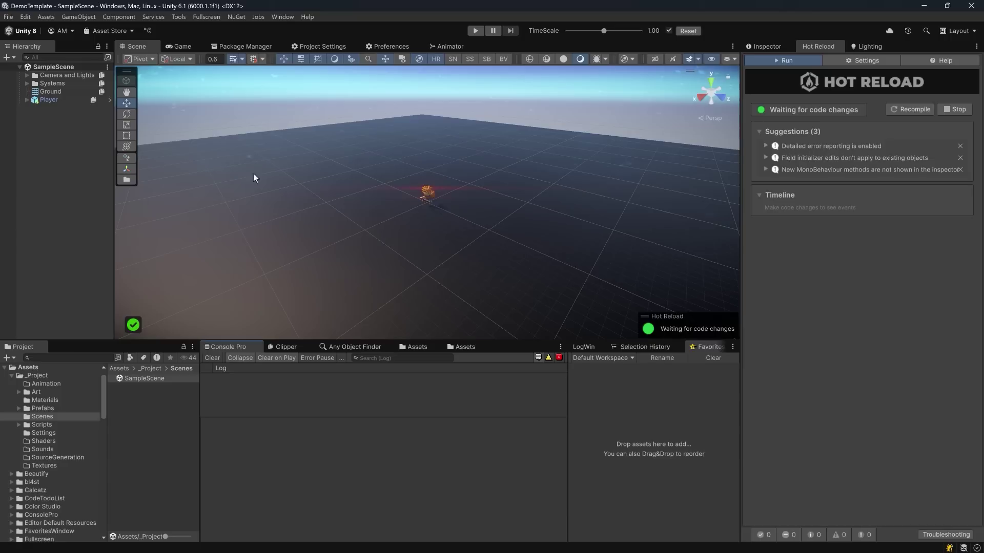
# - Expand the Camera and Player groups in the Hierarchy, then run and stop the sample scene
pyautogui.click(26, 75)
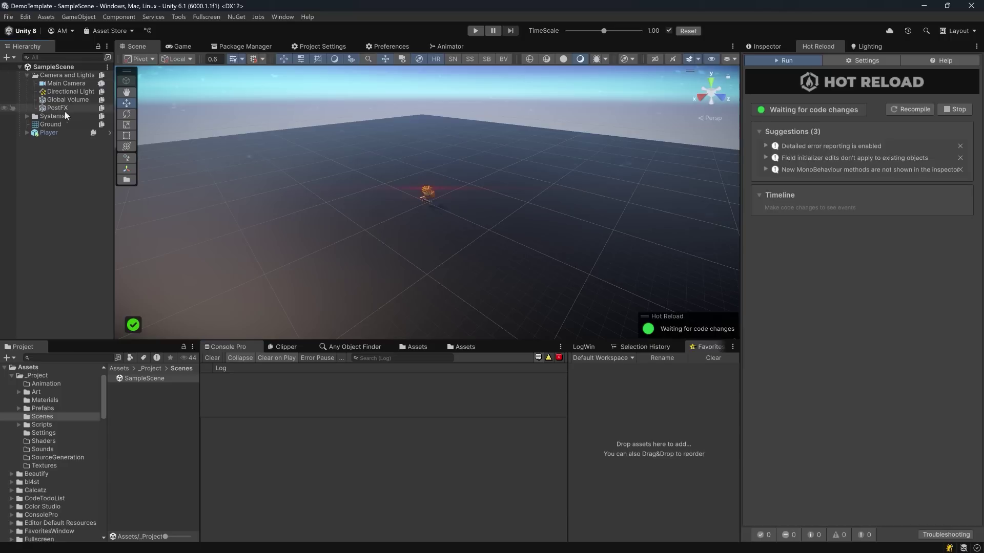
pyautogui.click(28, 133)
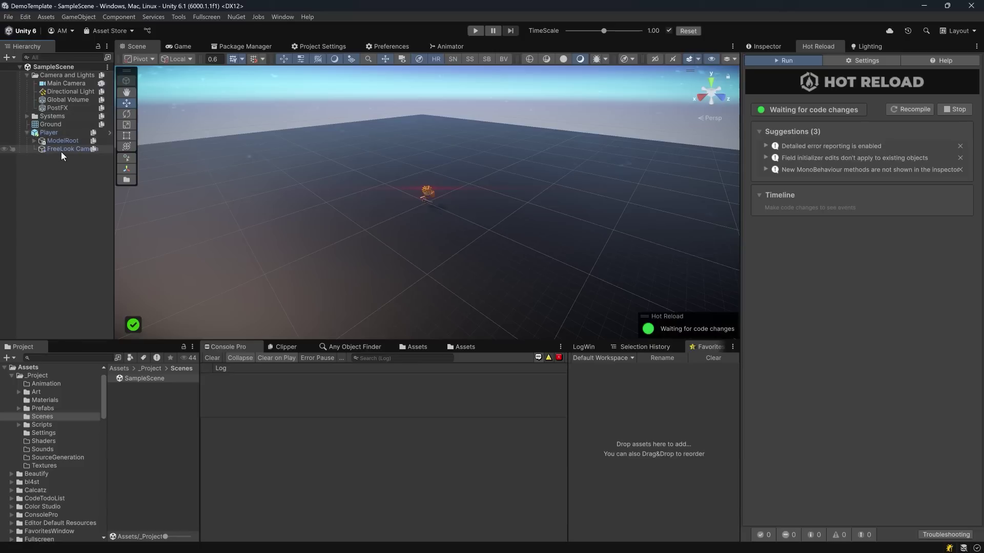
pyautogui.moveTo(114, 202); pyautogui.dragTo(154, 202)
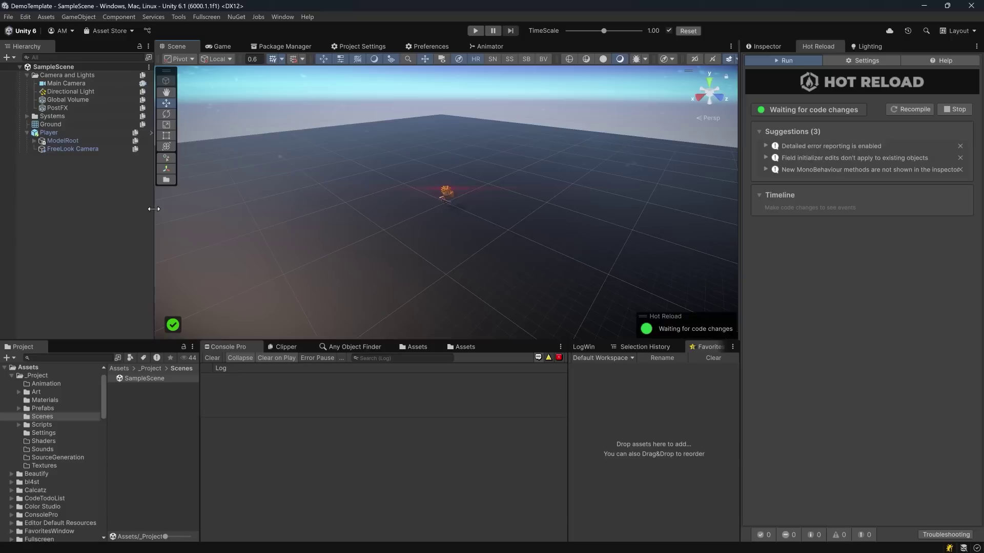
pyautogui.click(57, 107)
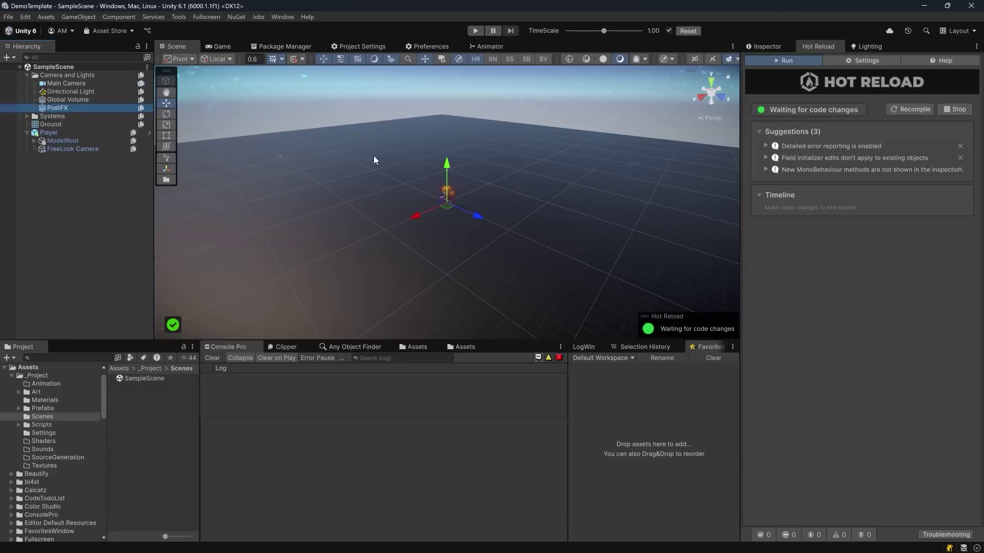
pyautogui.click(460, 134)
pyautogui.click(474, 32)
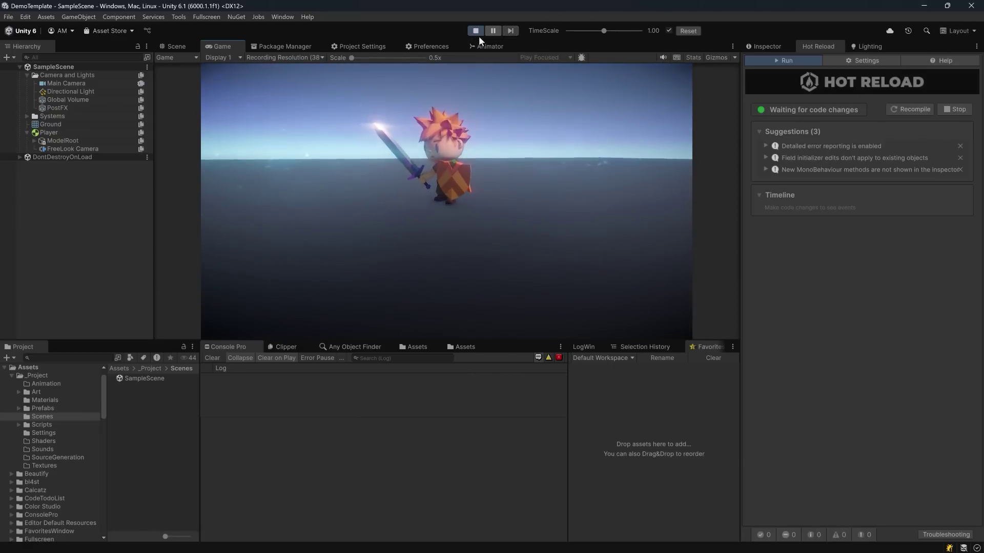
pyautogui.click(475, 31)
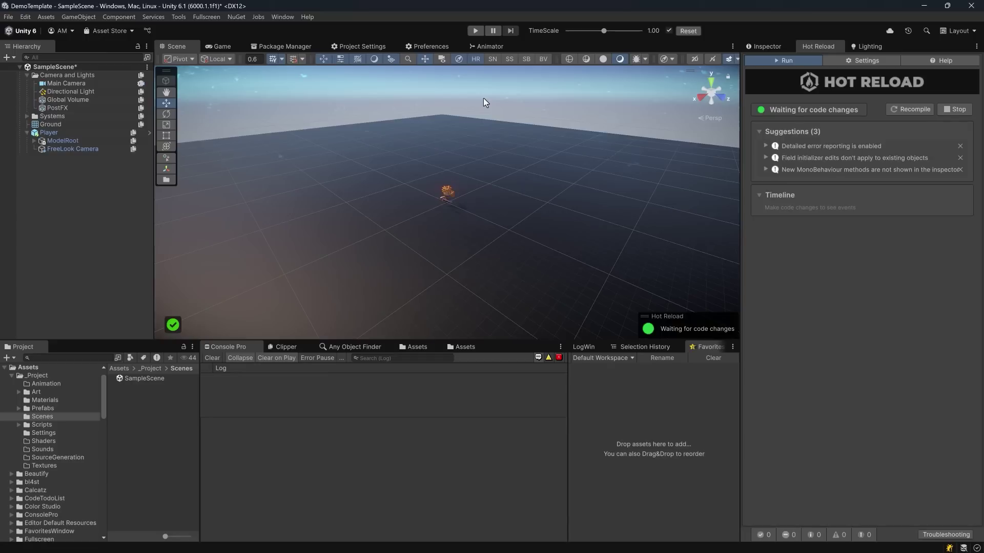
# - Set the Game view to Play Unfocused with Free Aspect
pyautogui.click(224, 47)
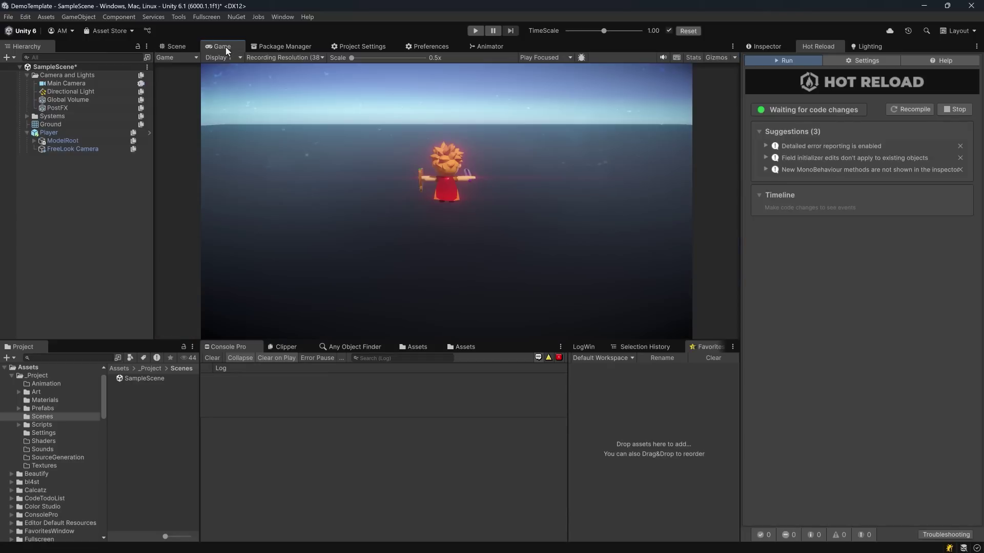
pyautogui.click(543, 57)
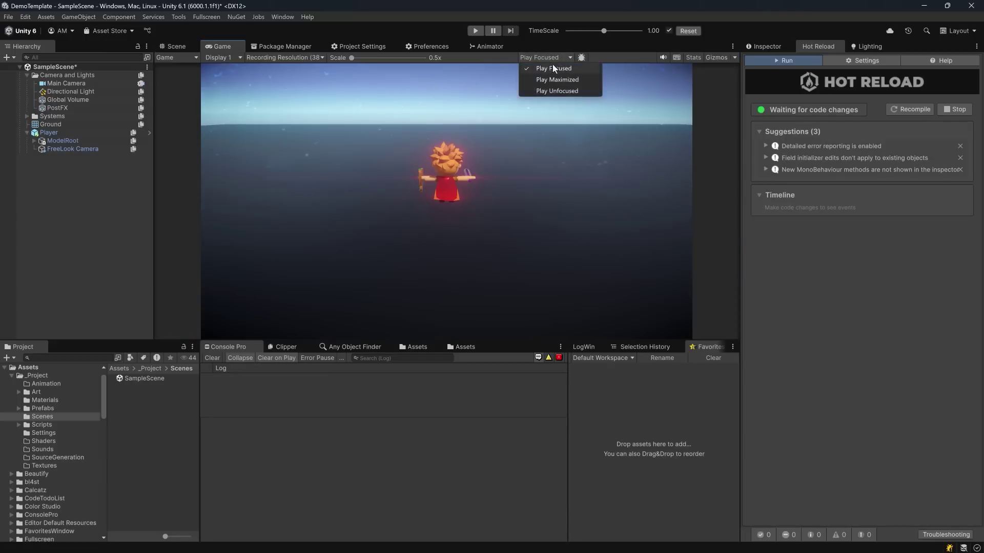
pyautogui.click(553, 90)
pyautogui.click(293, 57)
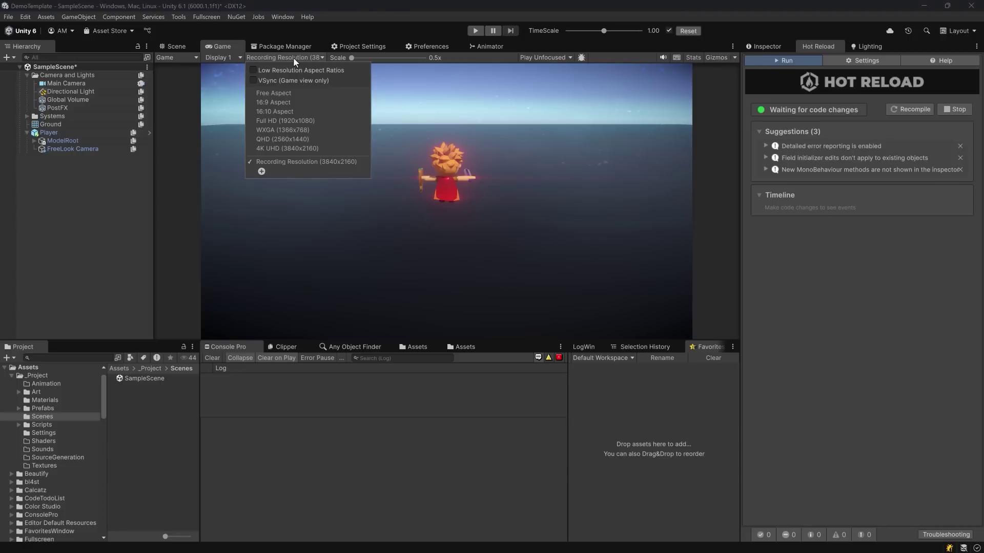
pyautogui.click(296, 96)
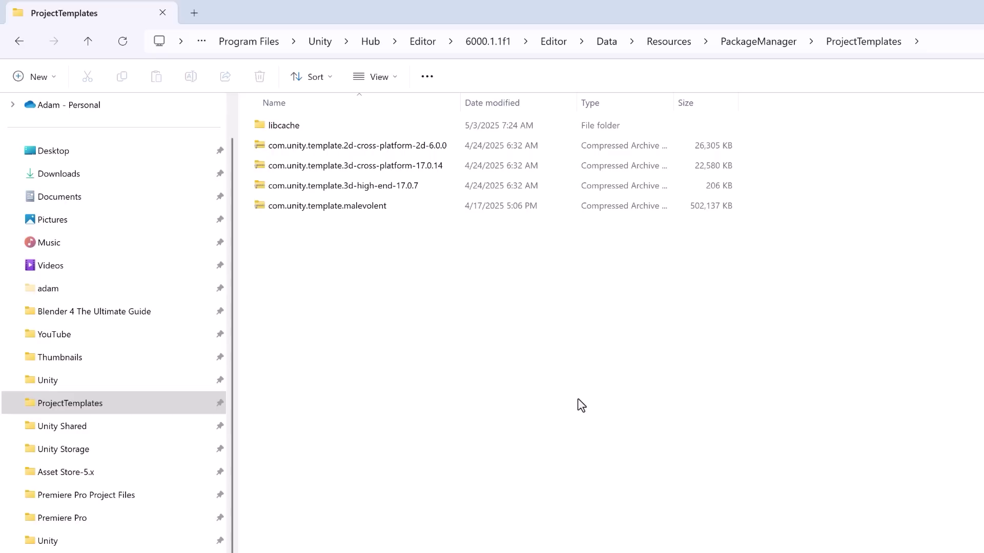
# - Paste the 3d-cross-platform-17.0.14 archive into C:\Unity\packages and extract it with Extract All
pyautogui.click(417, 172)
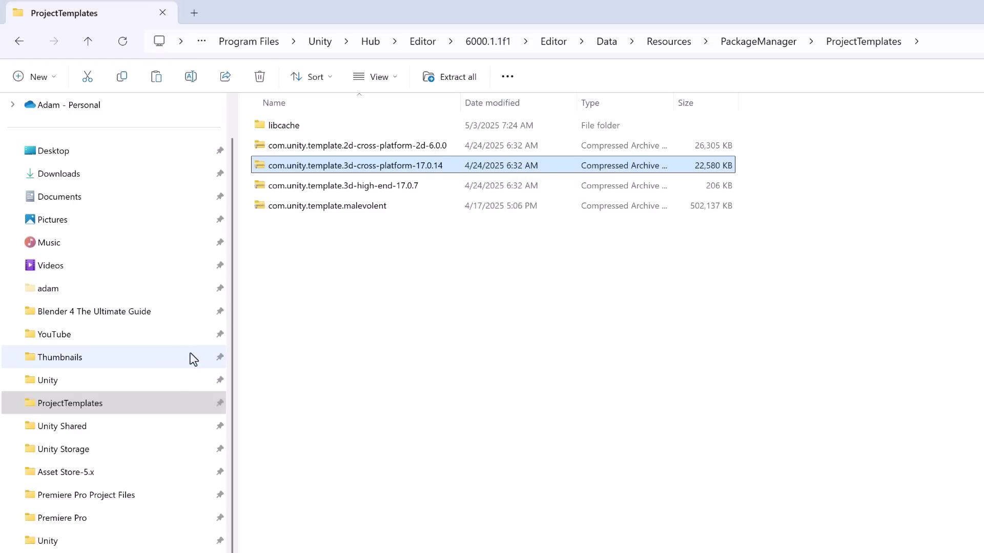
pyautogui.click(127, 380)
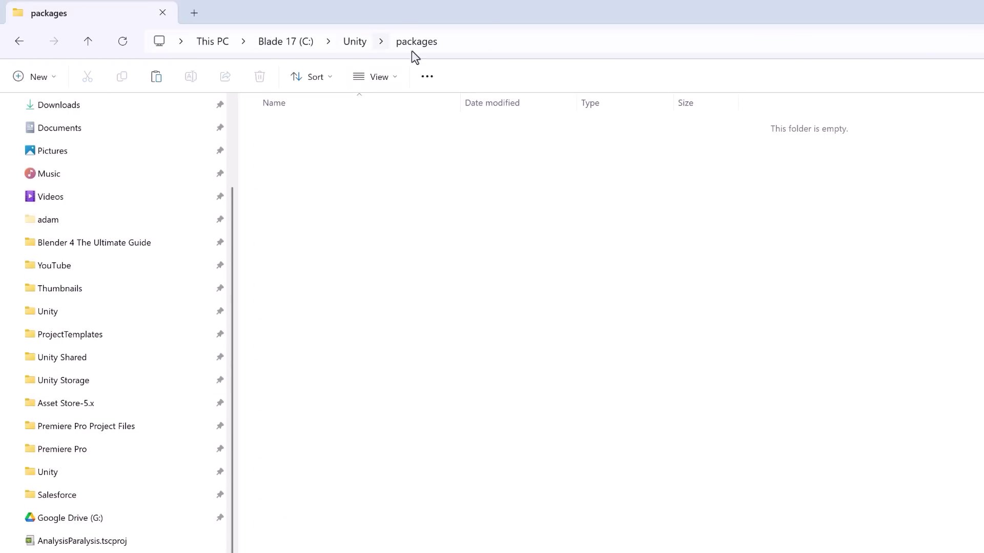
pyautogui.hotkey('ctrl', 'v')
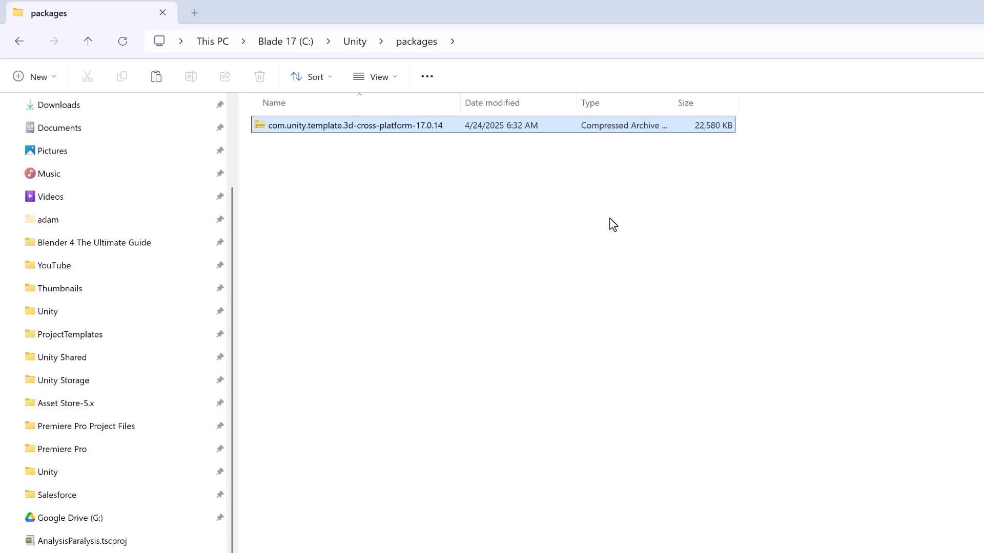
pyautogui.rightClick(380, 127)
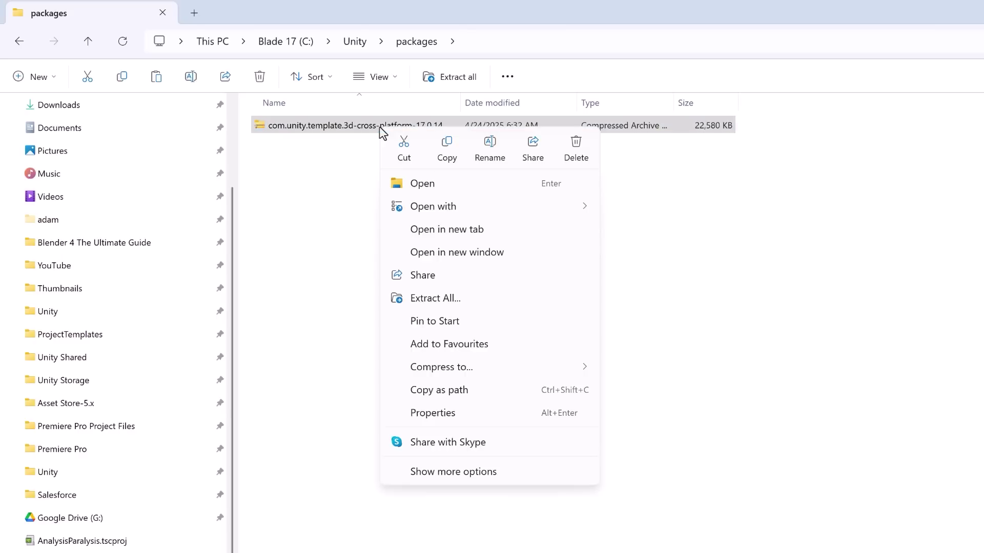
pyautogui.click(435, 303)
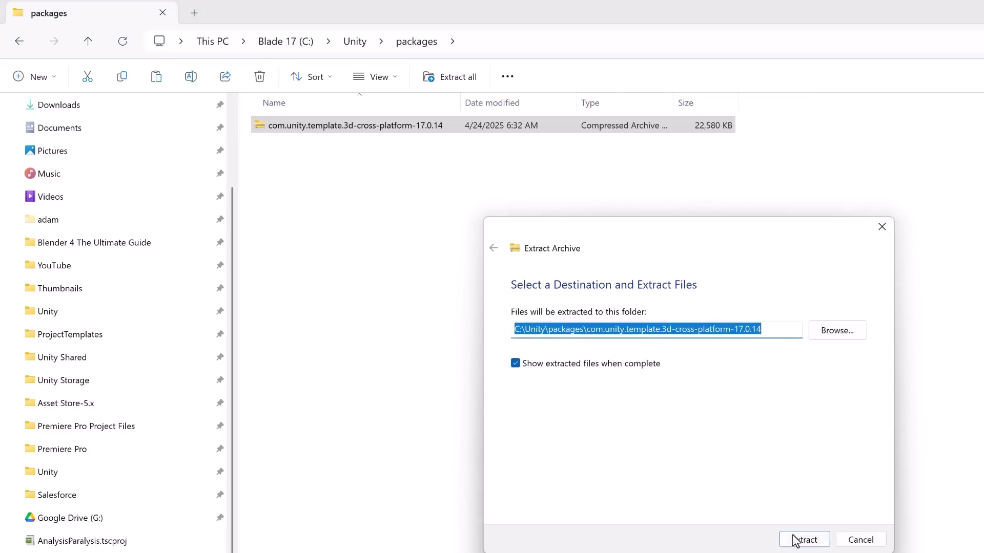
pyautogui.click(813, 542)
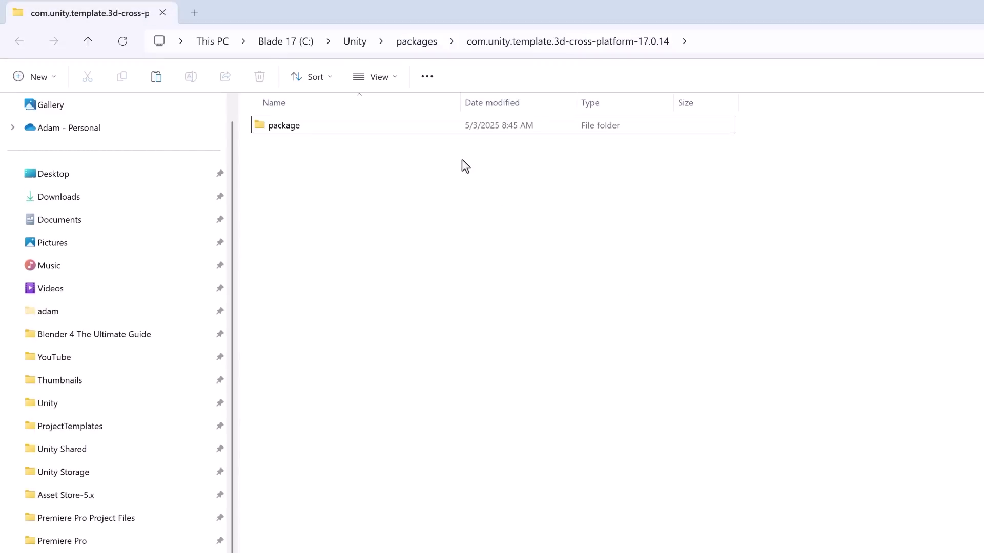
# - Delete the template's existing Assets, Packages and ProjectSettings folders inside package\ProjectData~
pyautogui.doubleClick(301, 131)
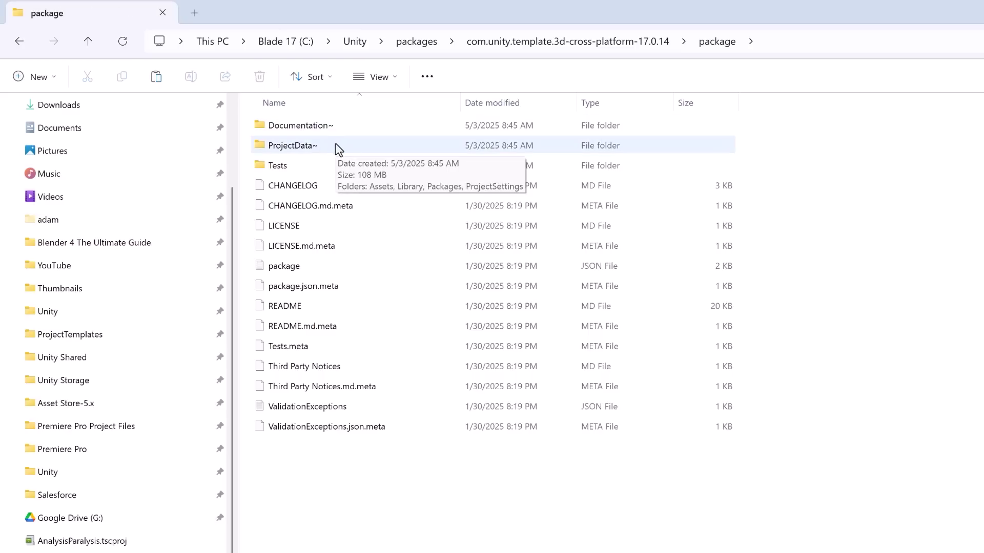
pyautogui.doubleClick(335, 144)
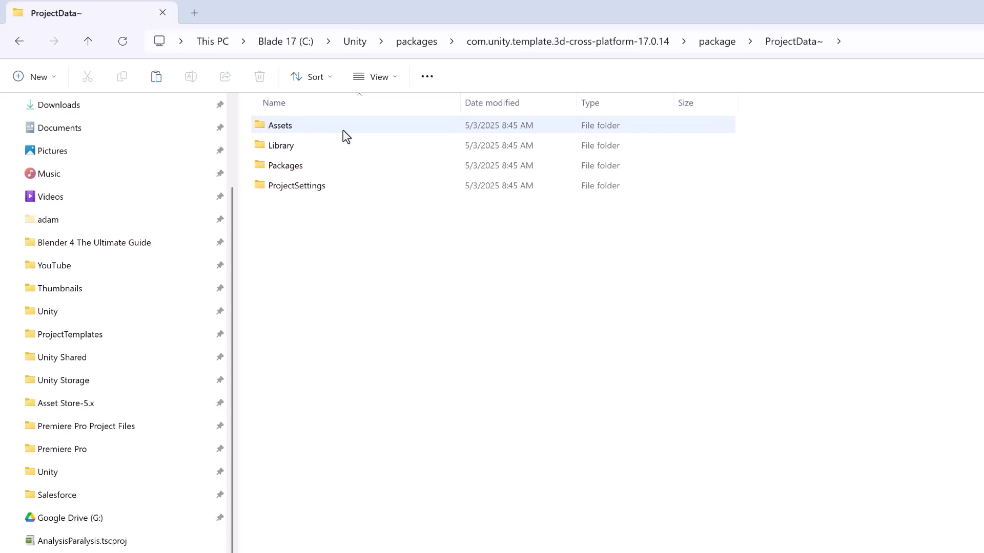
pyautogui.click(343, 130)
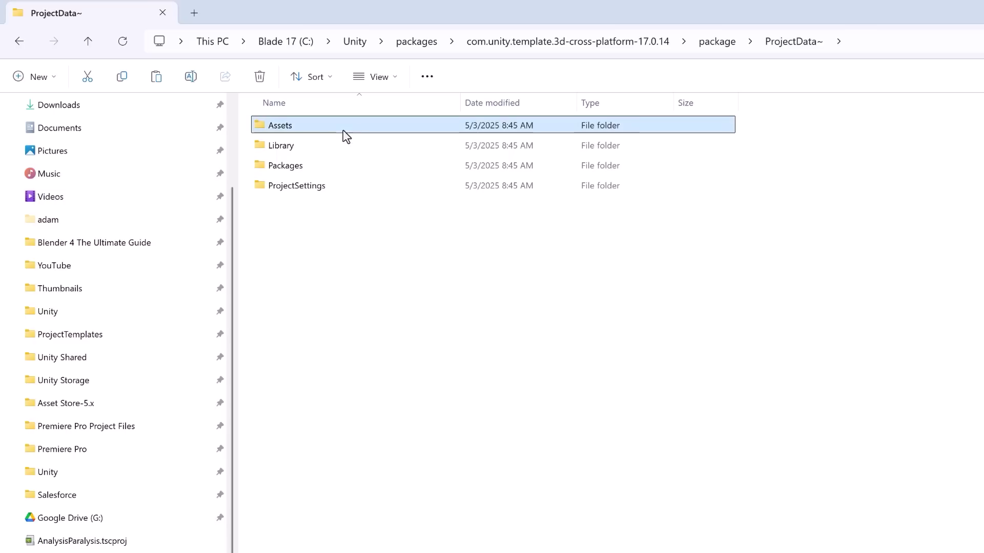
pyautogui.keyDown('ctrl'); pyautogui.click(339, 167); pyautogui.keyUp('ctrl')
pyautogui.keyDown('ctrl'); pyautogui.click(339, 185); pyautogui.keyUp('ctrl')
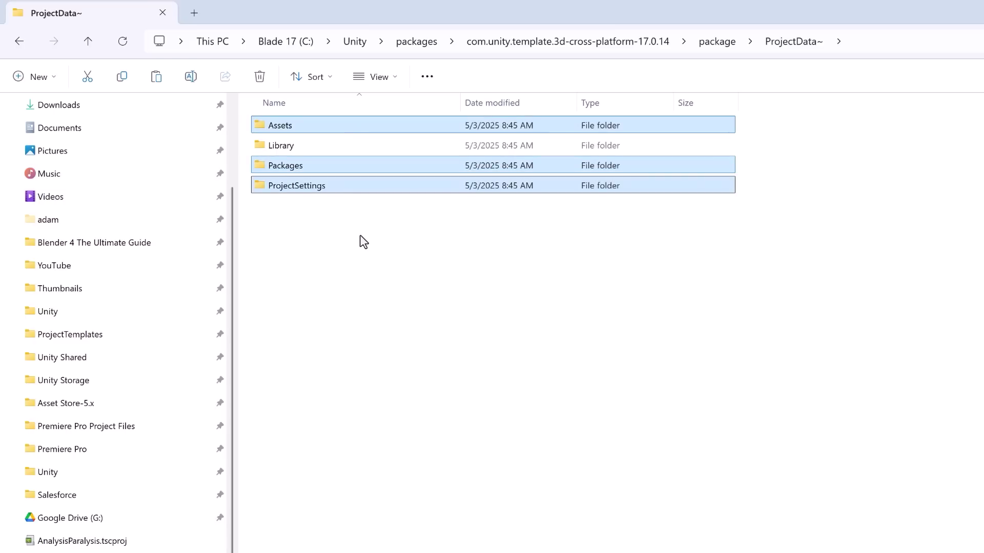
pyautogui.press('Delete')
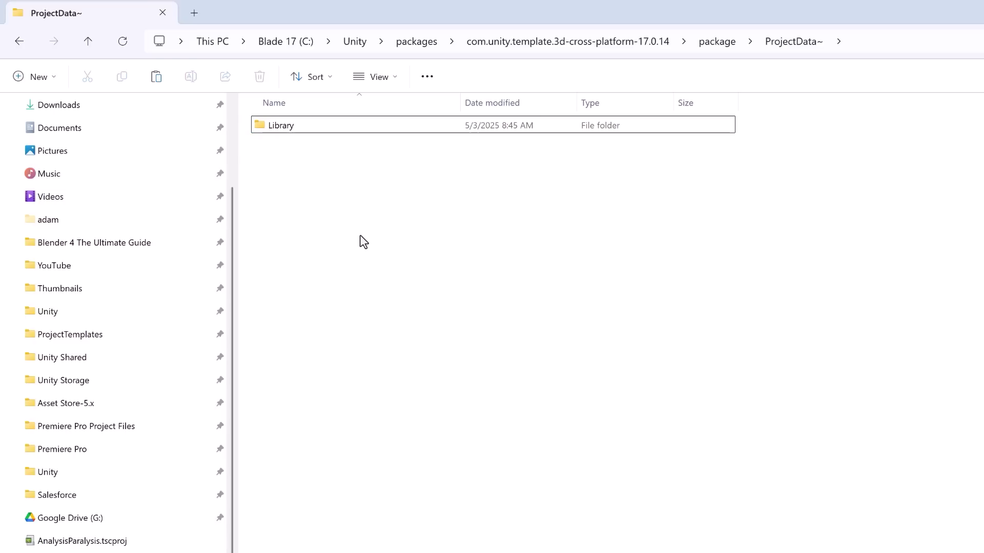
# - Copy DemoTemplate's Assets, Packages and ProjectSettings folders into ProjectData~
pyautogui.click(97, 313)
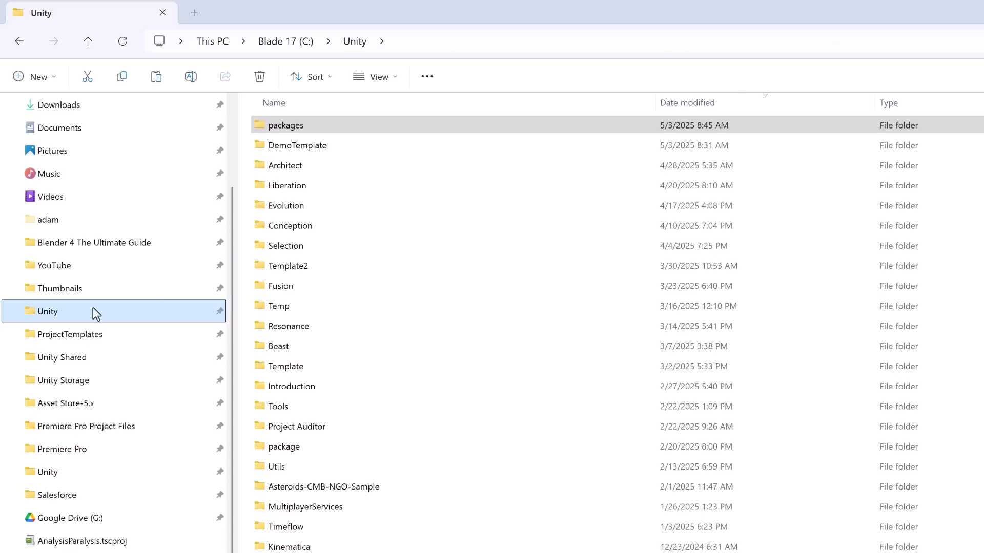
pyautogui.doubleClick(335, 146)
pyautogui.click(336, 127)
pyautogui.keyDown('ctrl'); pyautogui.click(309, 187); pyautogui.keyUp('ctrl')
pyautogui.keyDown('ctrl'); pyautogui.click(306, 206); pyautogui.keyUp('ctrl')
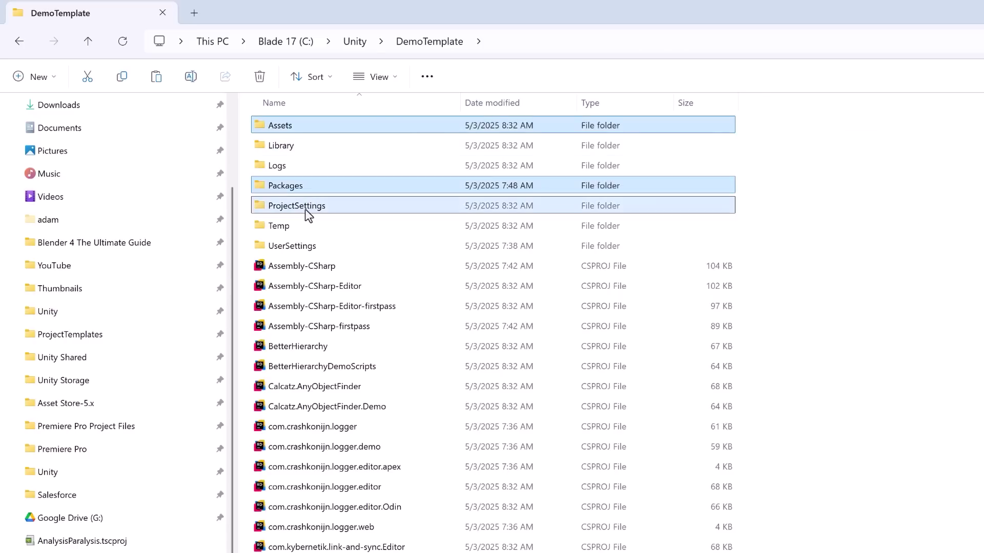
pyautogui.click(19, 42)
pyautogui.hotkey('ctrl', 'v')
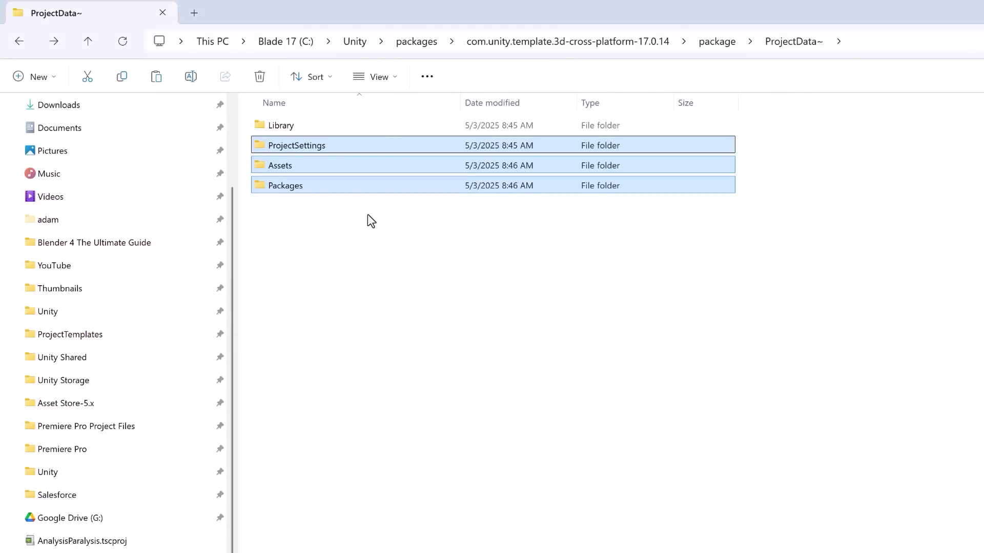
# - Delete the ProjectVersion file from ProjectSettings and return to the package folder
pyautogui.click(367, 214)
pyautogui.doubleClick(336, 148)
pyautogui.click(336, 527)
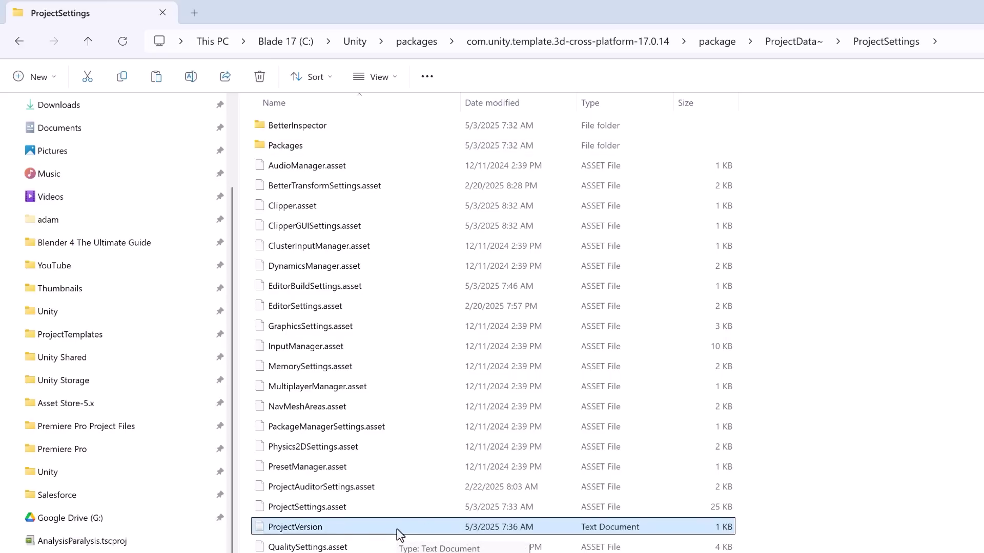
pyautogui.press('Delete')
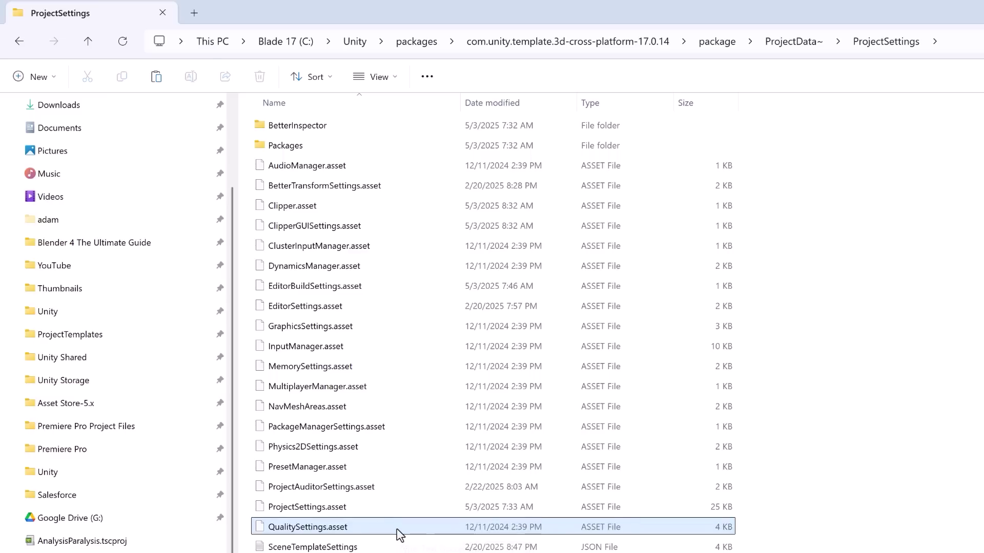
pyautogui.click(716, 43)
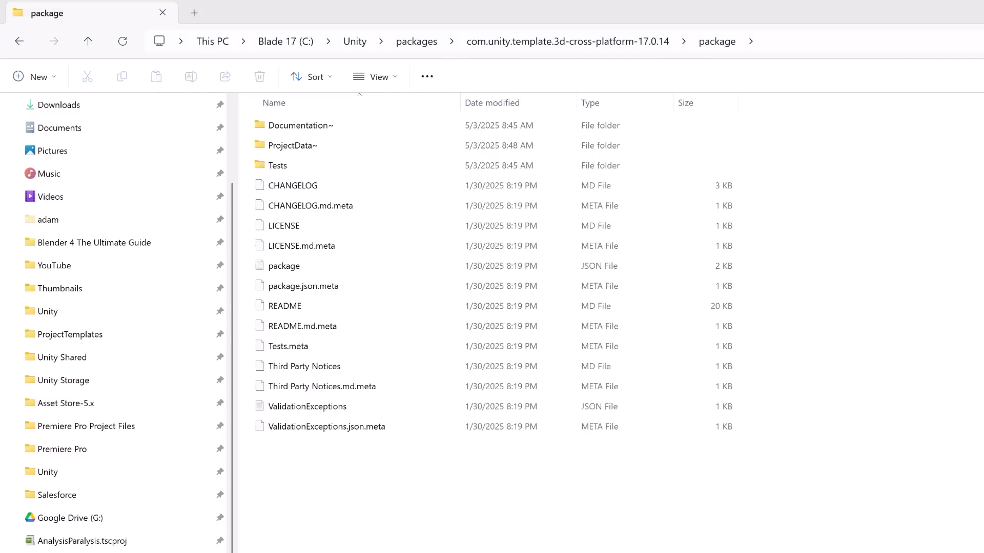
# - Check package.json in Rider for name com.unity.template.malevolent, version 17.0.11 and the description
pyautogui.click(327, 270)
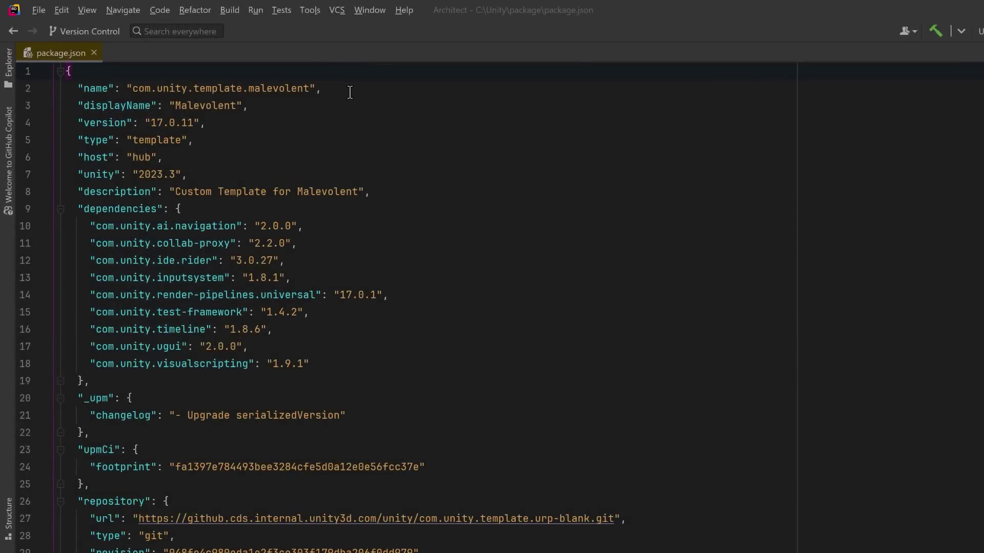
pyautogui.click(350, 91)
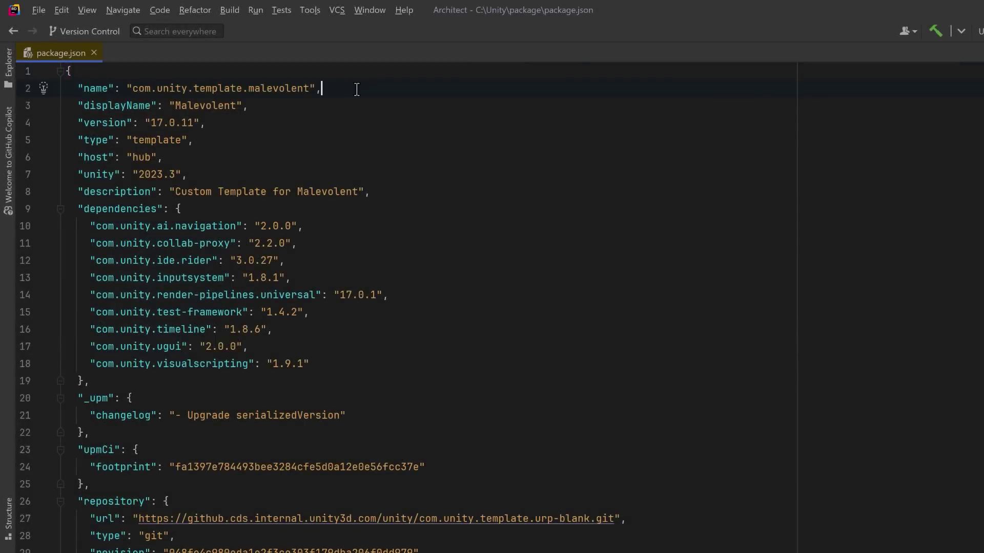
pyautogui.click(313, 105)
pyautogui.click(398, 194)
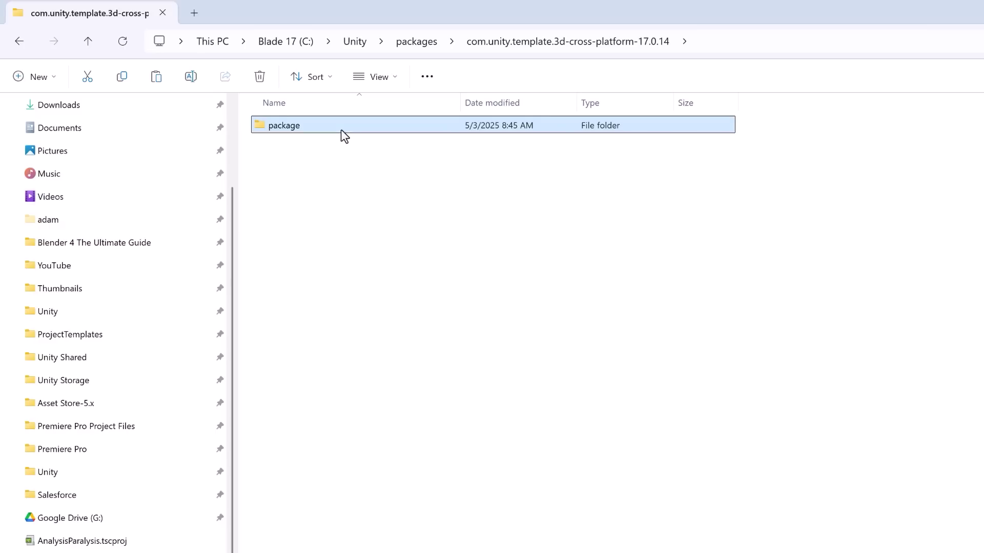
# - Archive the package folder with 7-Zip as com.unity.template.malevolent.tgz in tar format
pyautogui.rightClick(341, 129)
pyautogui.click(384, 405)
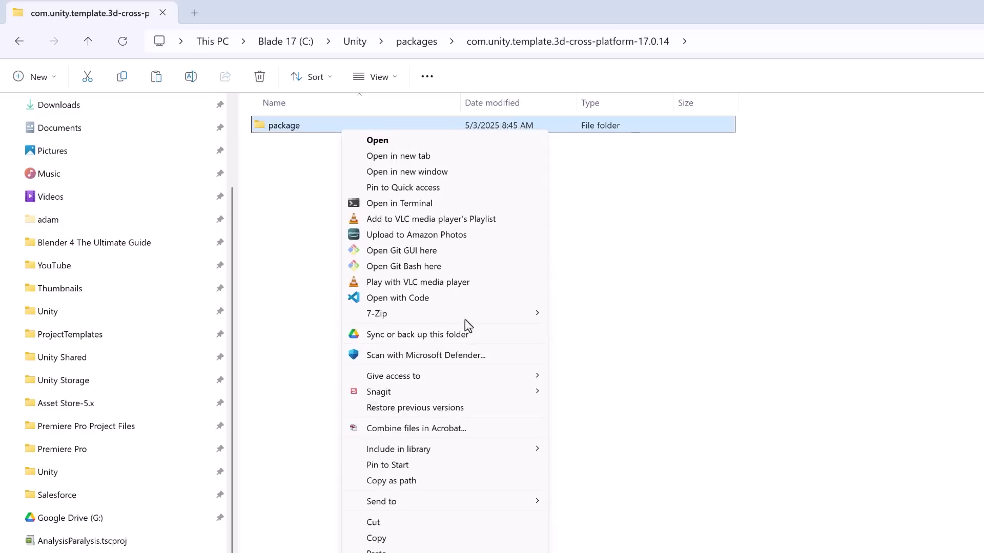
pyautogui.moveTo(466, 314)
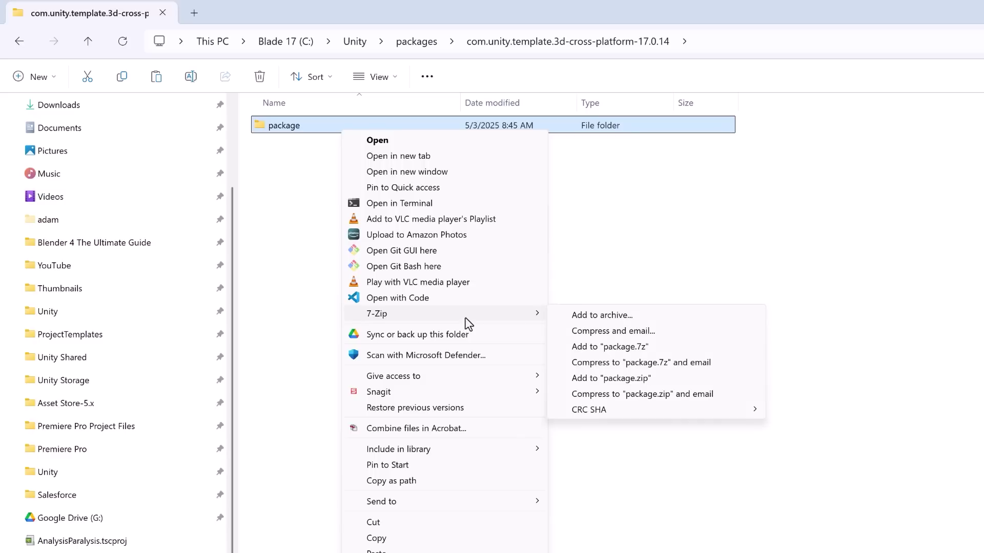
pyautogui.click(588, 315)
pyautogui.write('com')
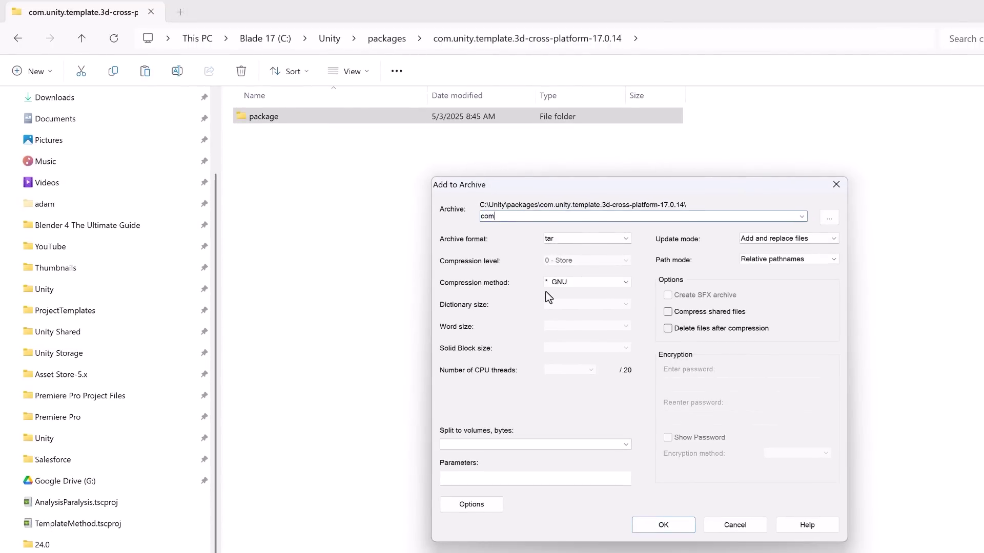
pyautogui.write('.unity.template.malevolent.tgz')
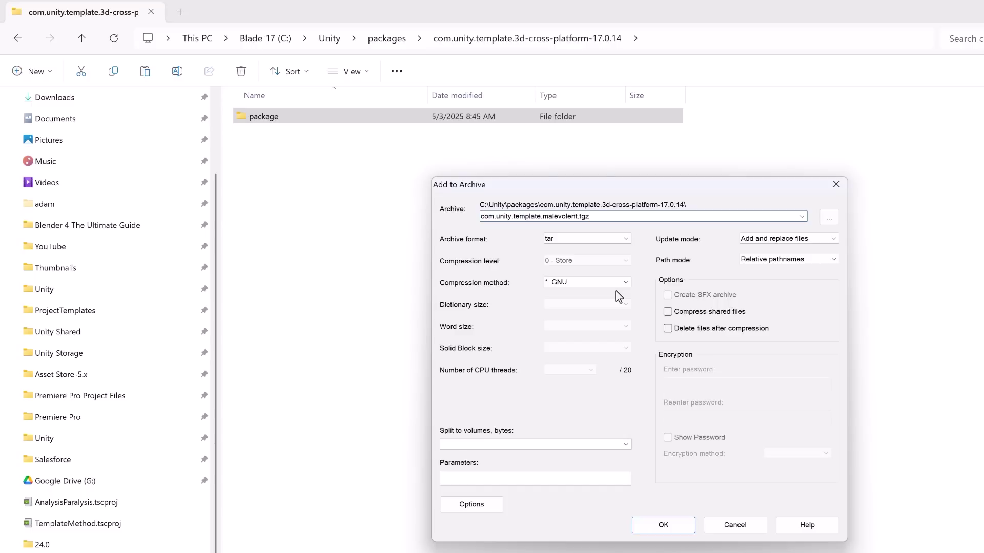
pyautogui.click(687, 526)
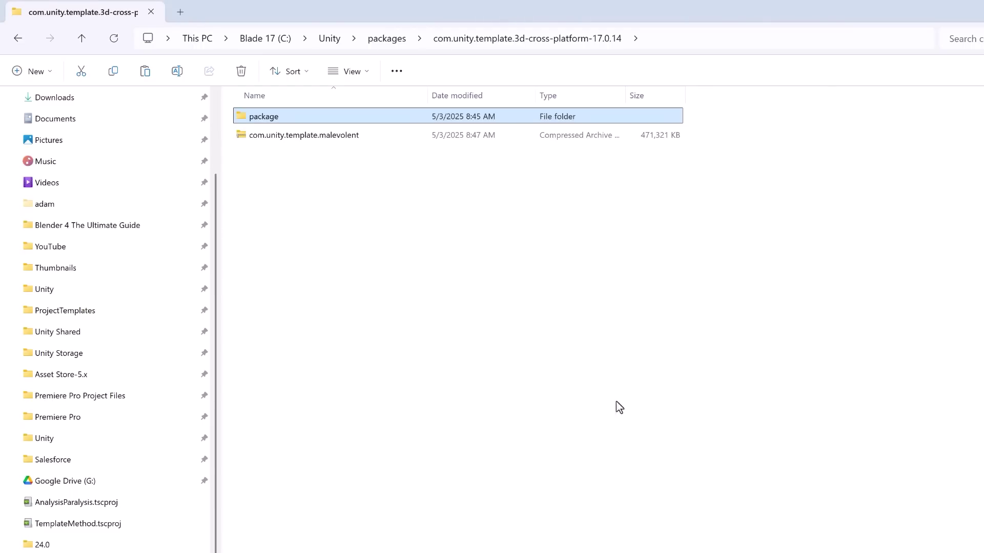
# - Paste the malevolent archive into ProjectTemplates, replacing the existing one
pyautogui.click(379, 143)
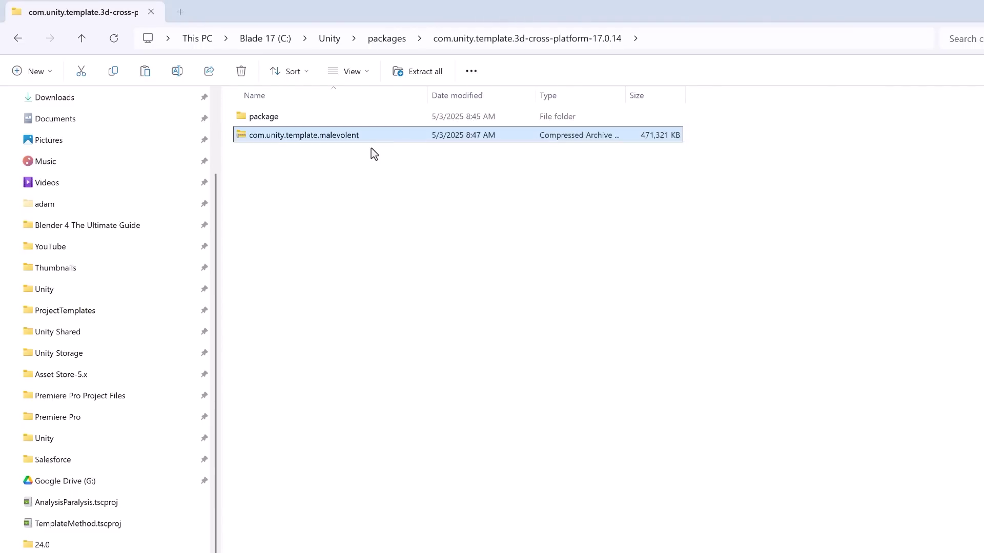
pyautogui.click(65, 311)
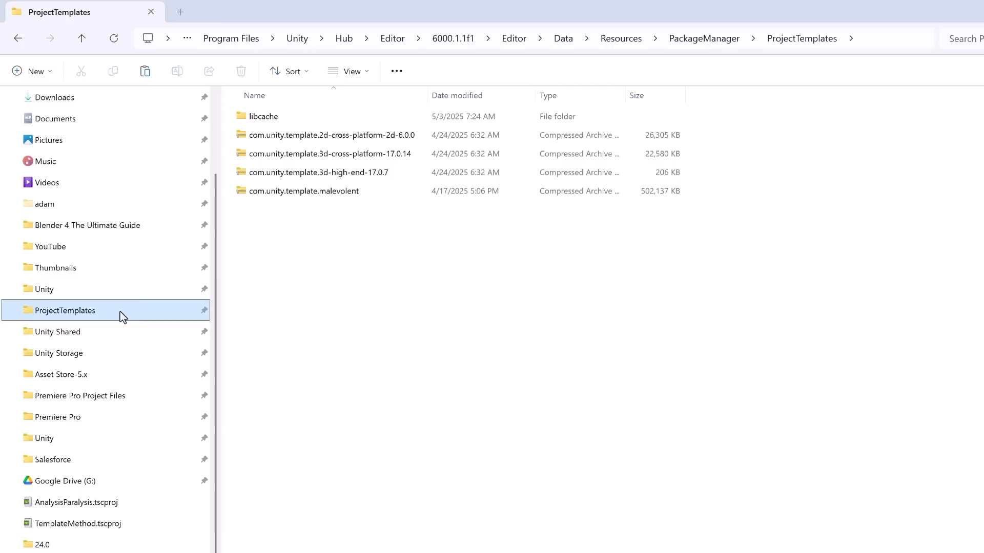
pyautogui.hotkey('ctrl', 'v')
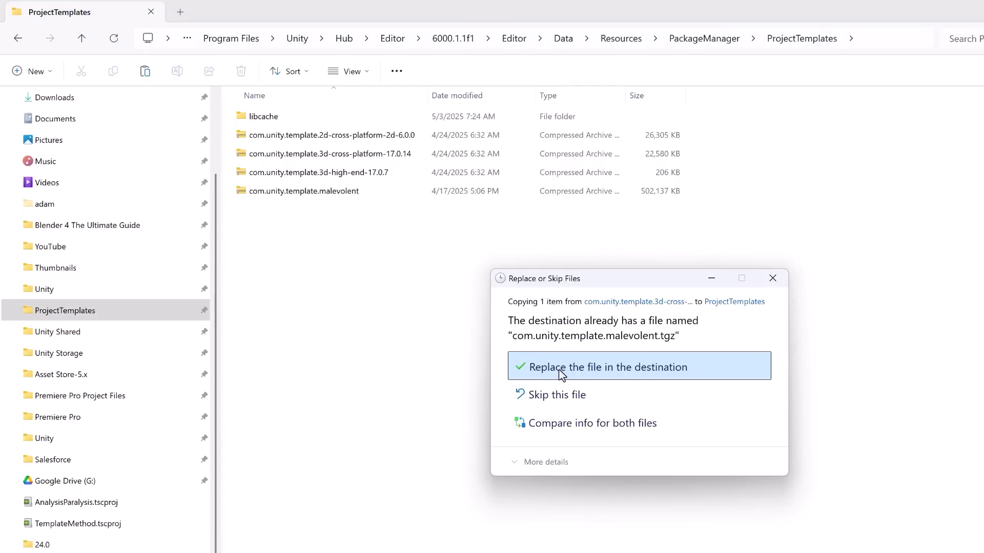
pyautogui.click(559, 371)
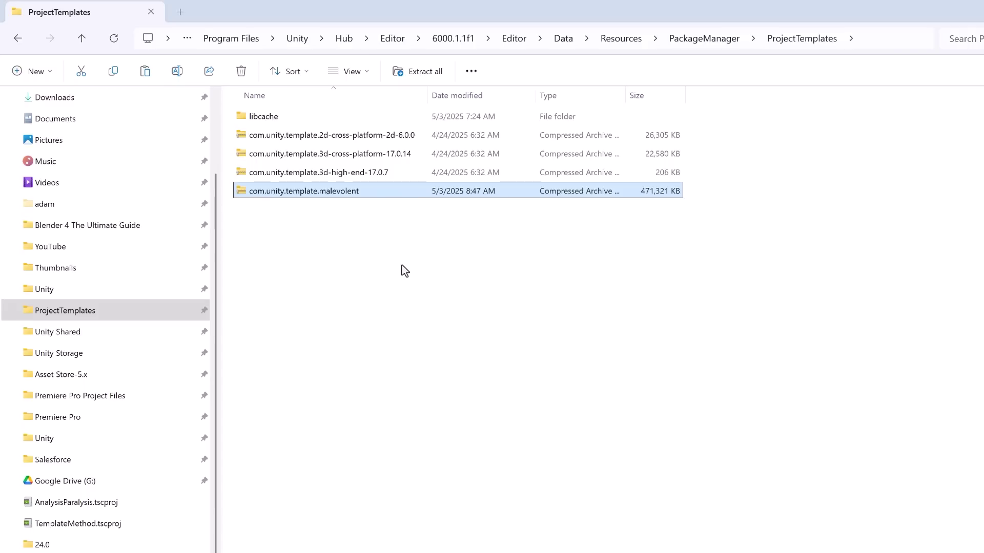
# - Delete the leftover malevolent archive from the com.unity.template.3d-cross-platform-17.0.14 folder
pyautogui.hotkey('alt', 'Tab')
pyautogui.doubleClick(345, 119)
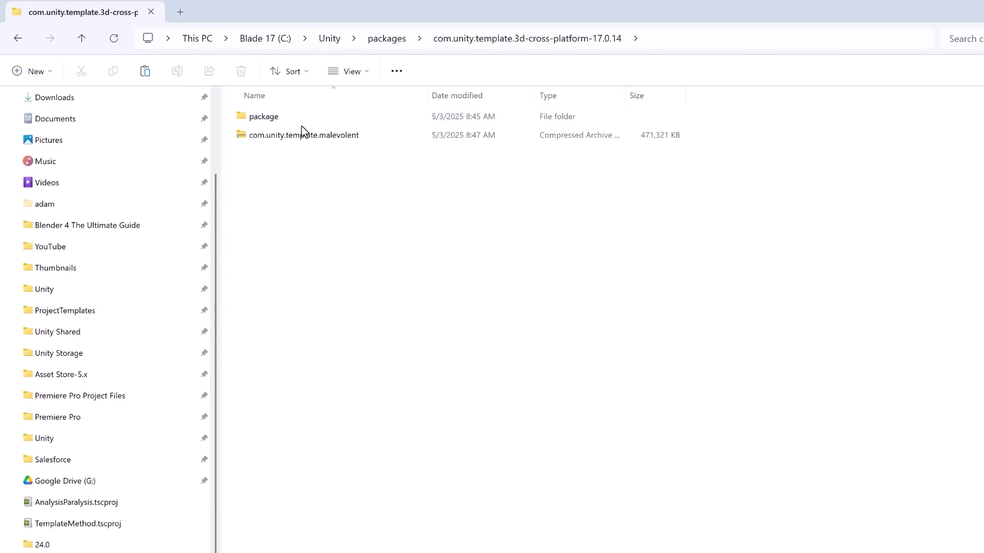
pyautogui.click(364, 137)
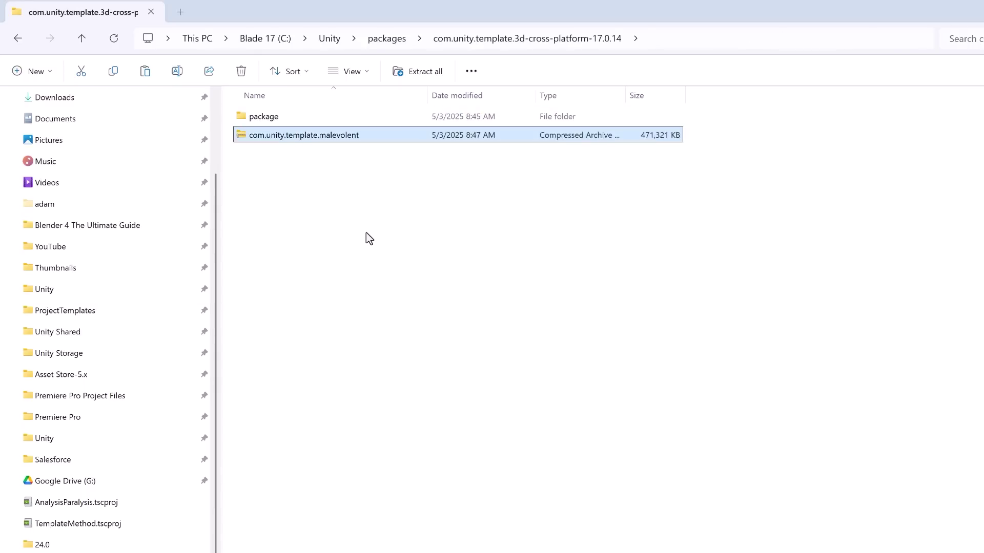
pyautogui.press('Delete')
# - Delete the Assets, Packages and ProjectSettings folders inside package/ProjectData~
pyautogui.doubleClick(330, 116)
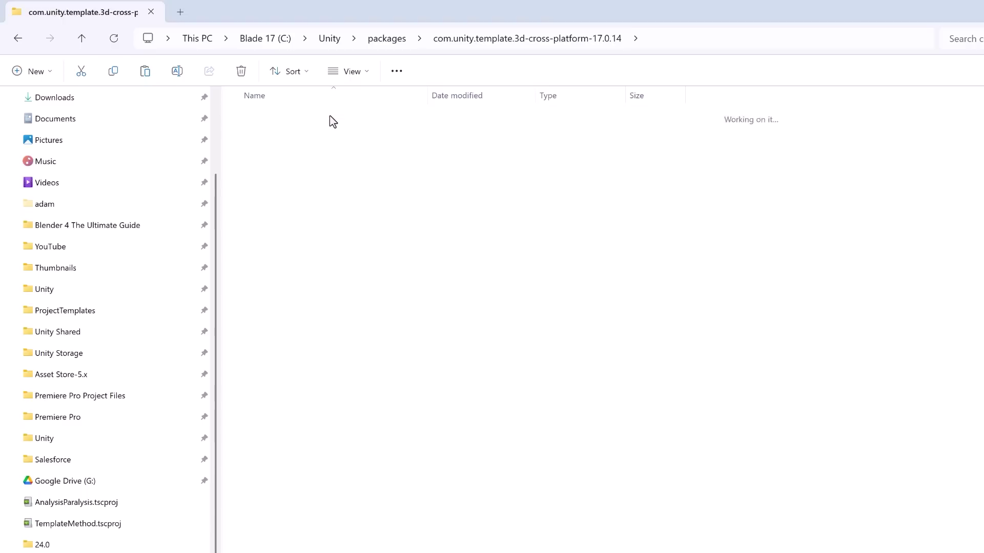
pyautogui.doubleClick(314, 133)
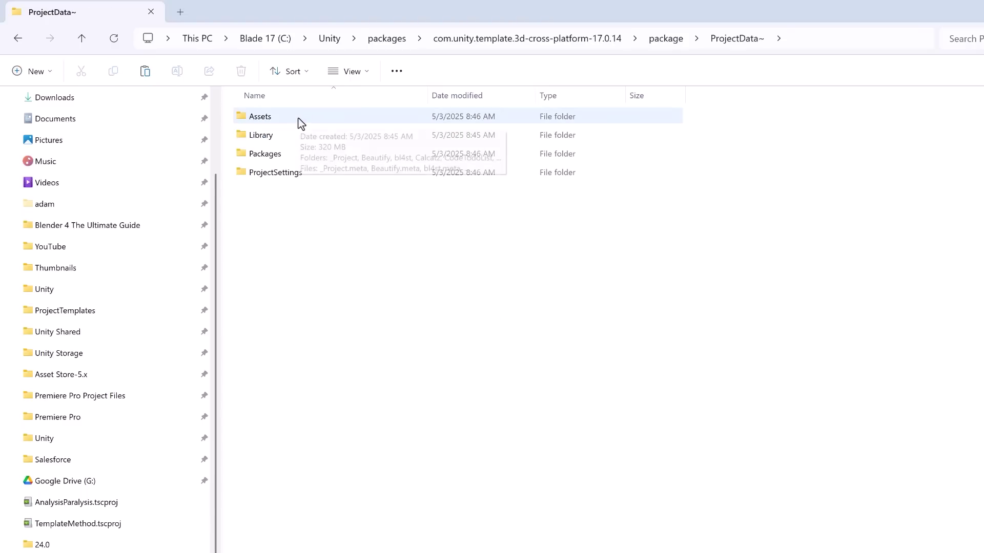
pyautogui.click(299, 118)
pyautogui.keyDown('ctrl'); pyautogui.click(299, 152); pyautogui.keyUp('ctrl')
pyautogui.keyDown('ctrl'); pyautogui.click(302, 173); pyautogui.keyUp('ctrl')
pyautogui.press('Delete')
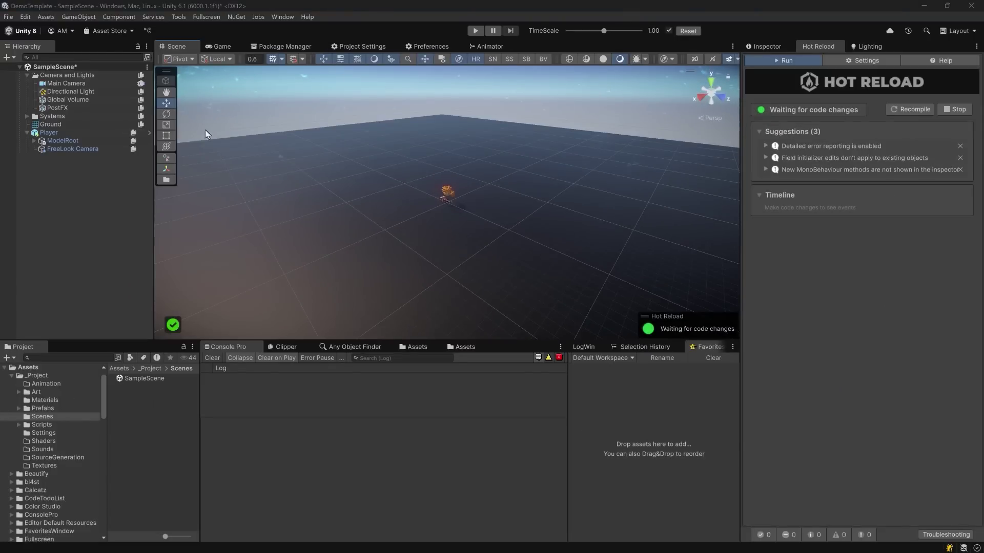
# - Install Custom Editor Tools 1.0.2 from C:/Unity/Tools/package.json, then view the Tools > Setup menu
pyautogui.click(278, 45)
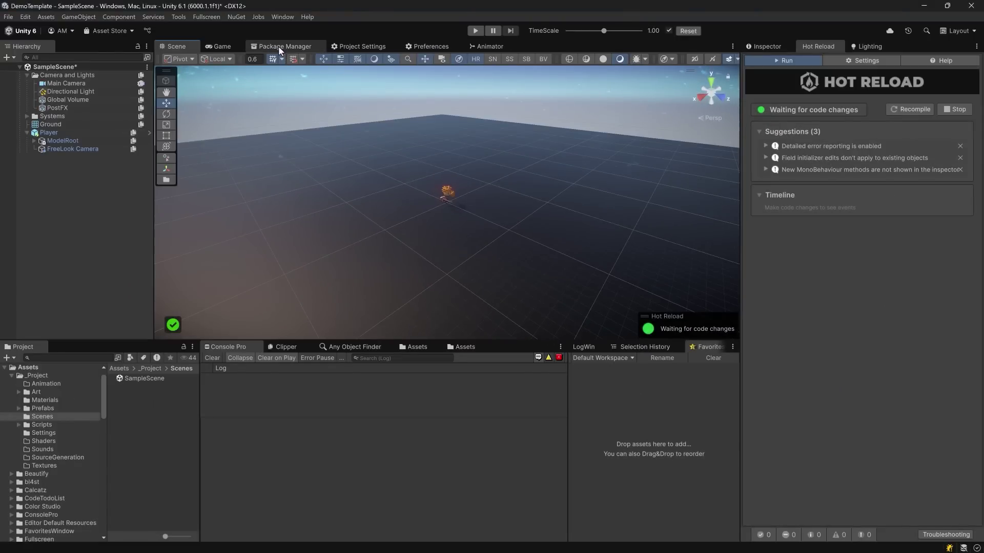
pyautogui.click(163, 60)
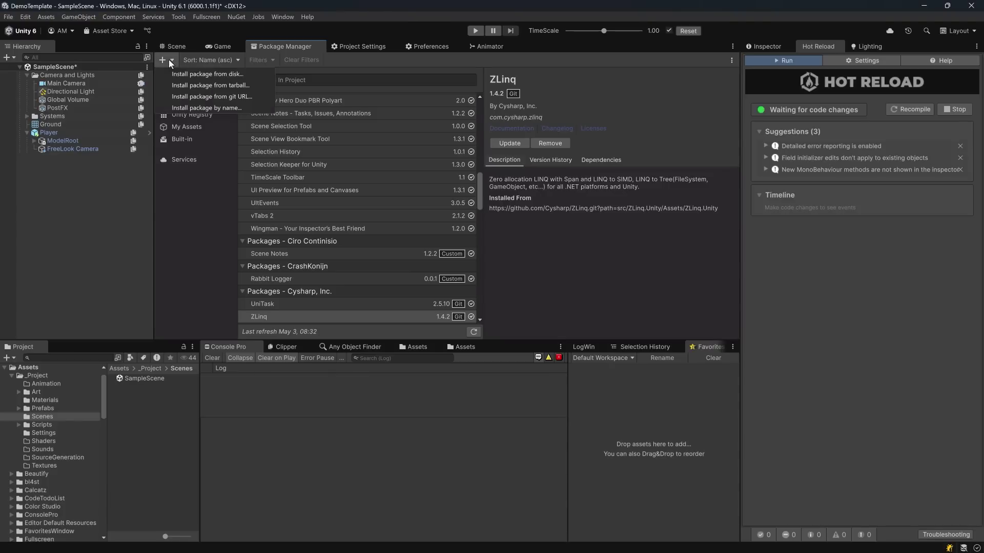
pyautogui.click(242, 75)
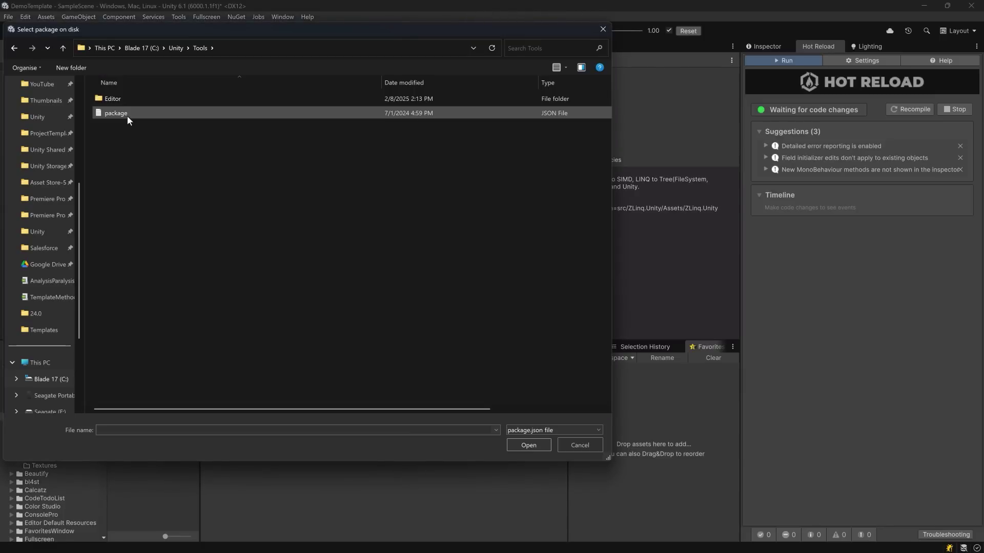
pyautogui.doubleClick(127, 113)
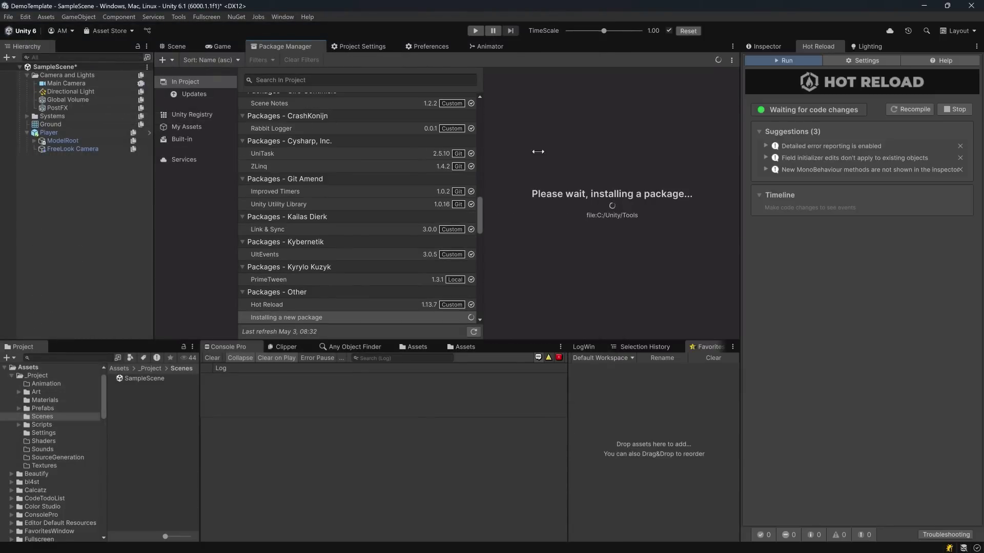
pyautogui.click(178, 17)
pyautogui.moveTo(235, 248)
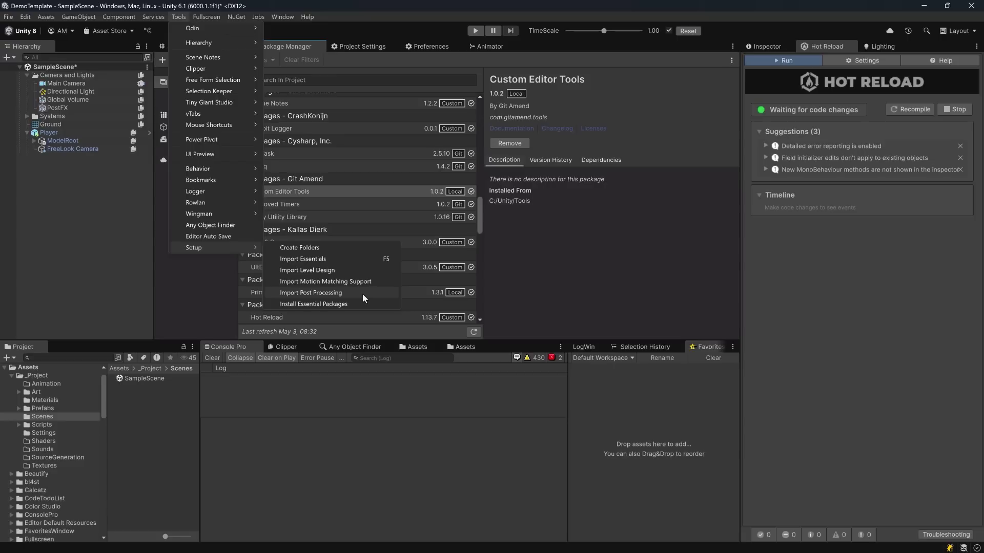
# - Close the Tools > Setup menu without running a command and show SampleScene's Scene view
pyautogui.click(128, 237)
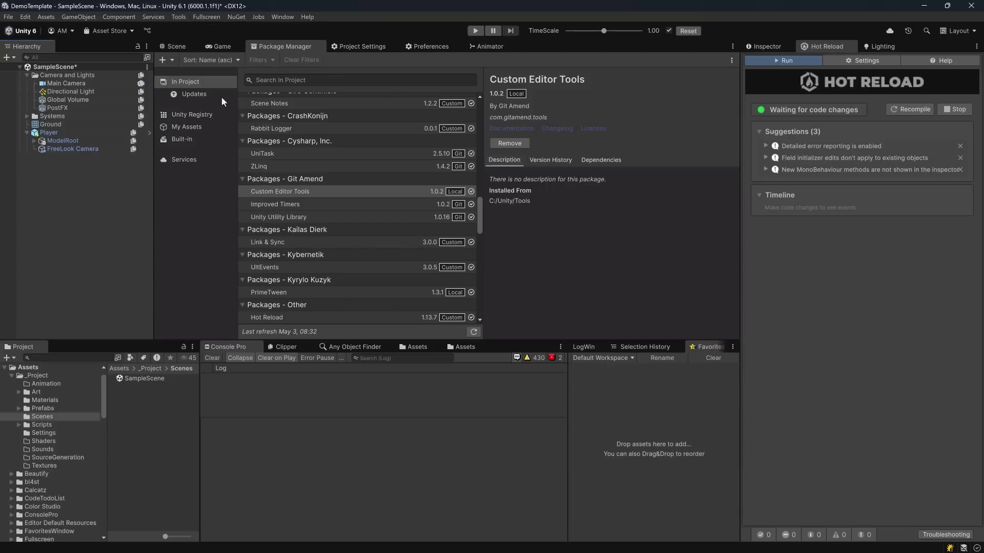
pyautogui.click(189, 46)
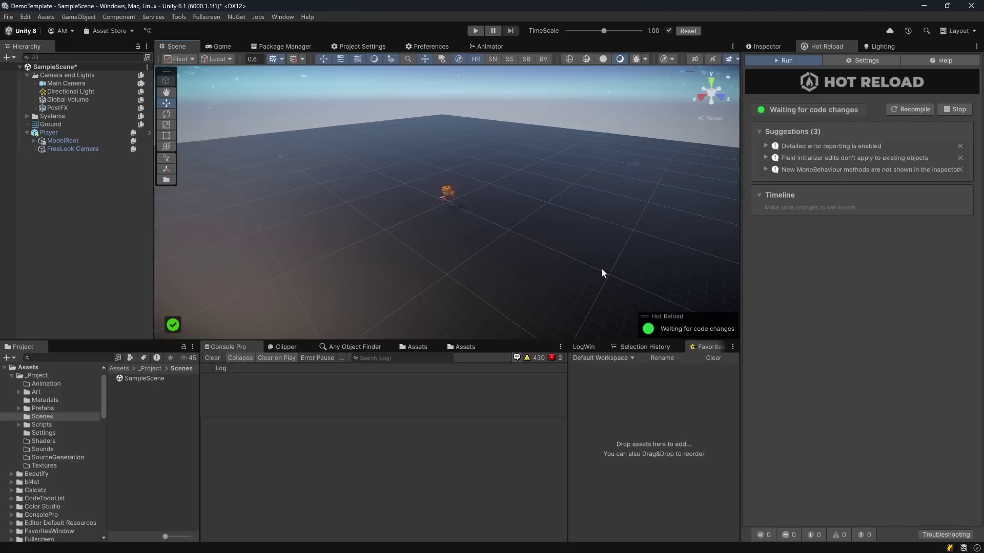
# - Enter Play mode and watch the player character in the Game view
pyautogui.click(469, 30)
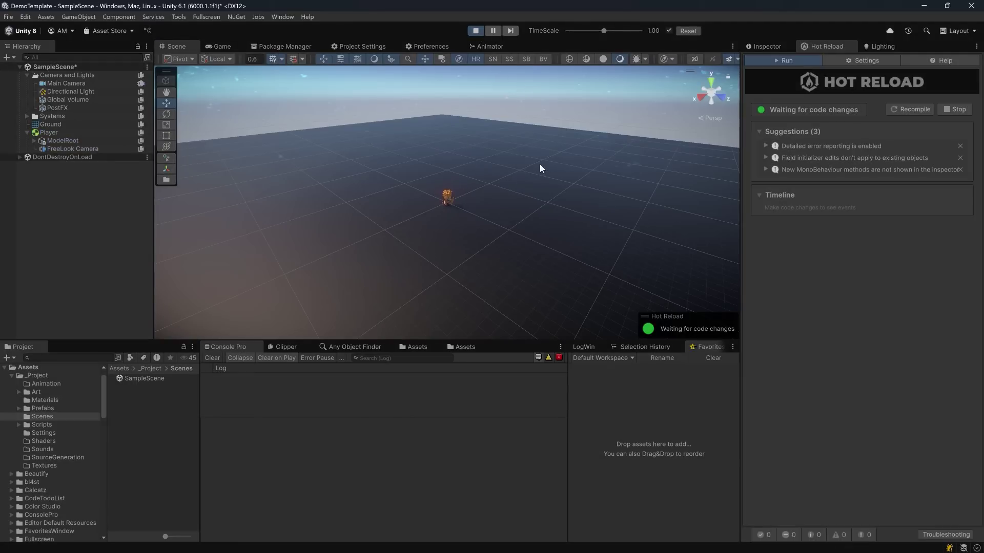
pyautogui.click(233, 47)
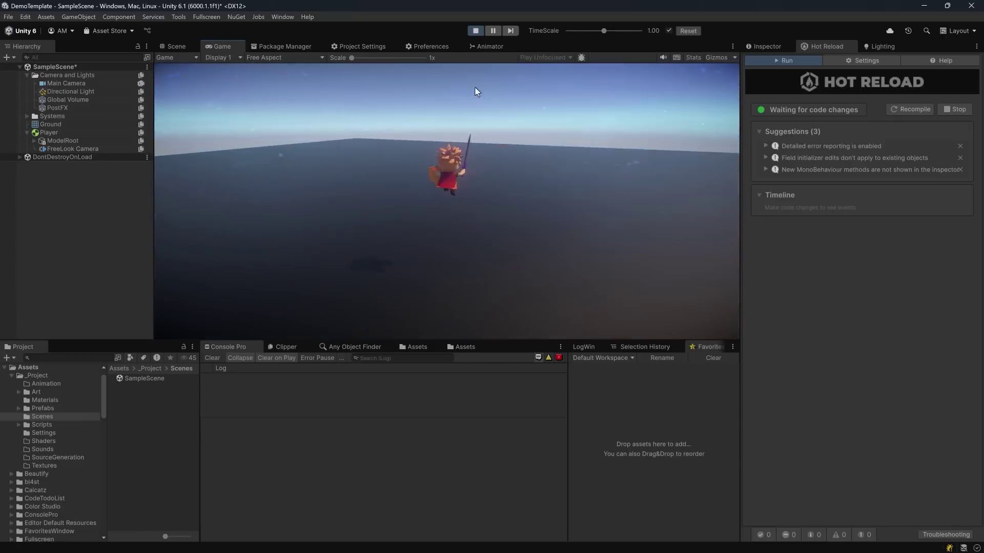